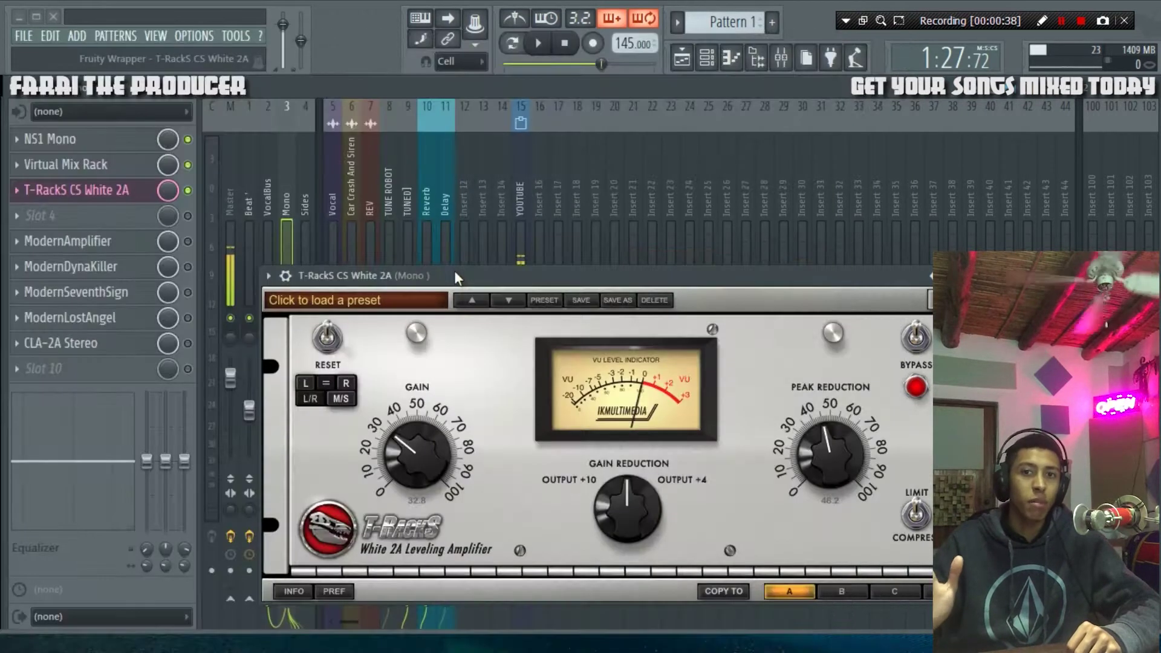
# View the ModernSeventhSign compressor on the YOUTUBE mixer track, and reselect the Mono track.
pyautogui.click(930, 275)
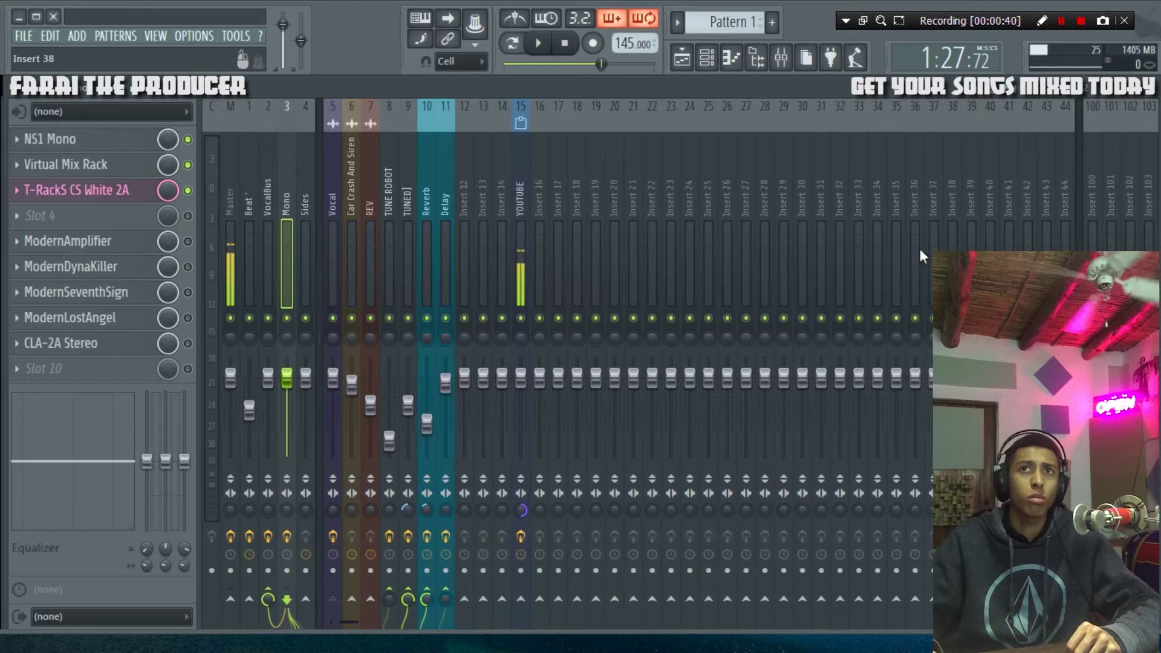
pyautogui.click(517, 263)
pyautogui.click(85, 267)
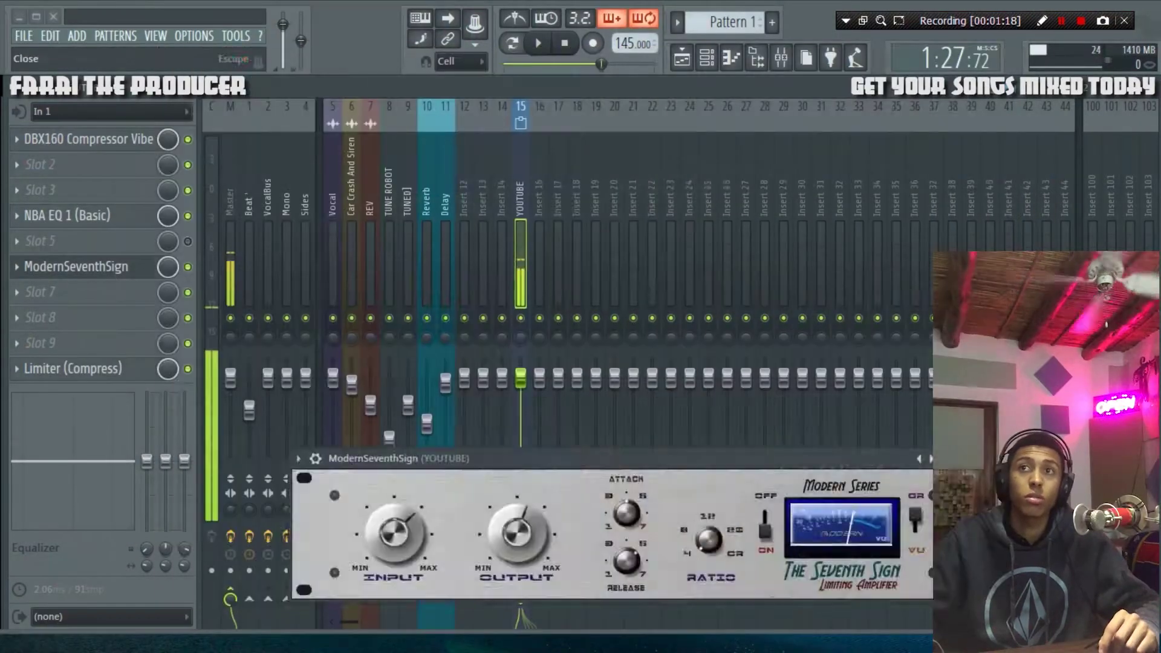
pyautogui.click(287, 225)
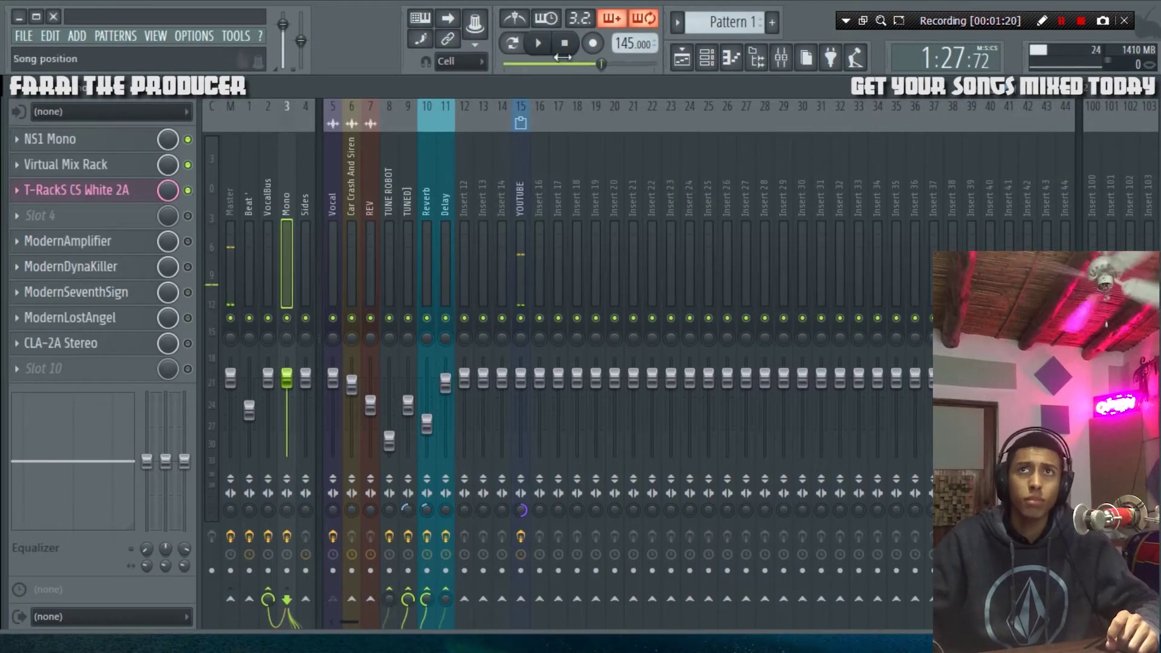
# Examine the peaks in the Track 7 vocal waveform in the playlist.
pyautogui.click(681, 58)
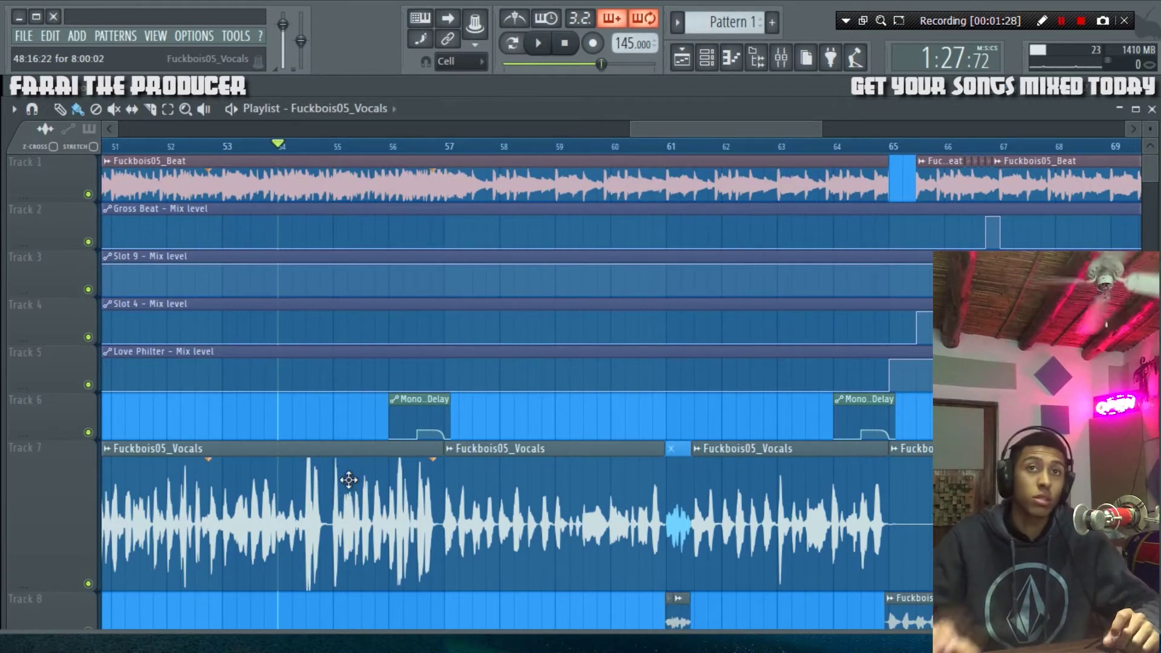
pyautogui.scroll(5, 319, 162)
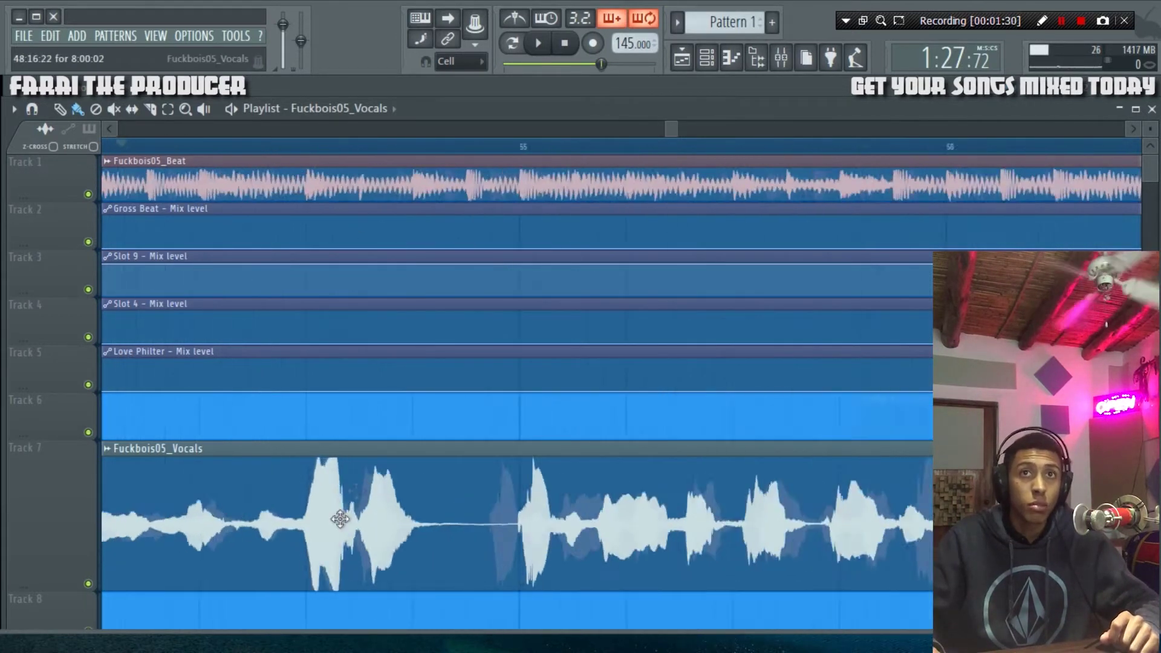
pyautogui.scroll(-5, 423, 156)
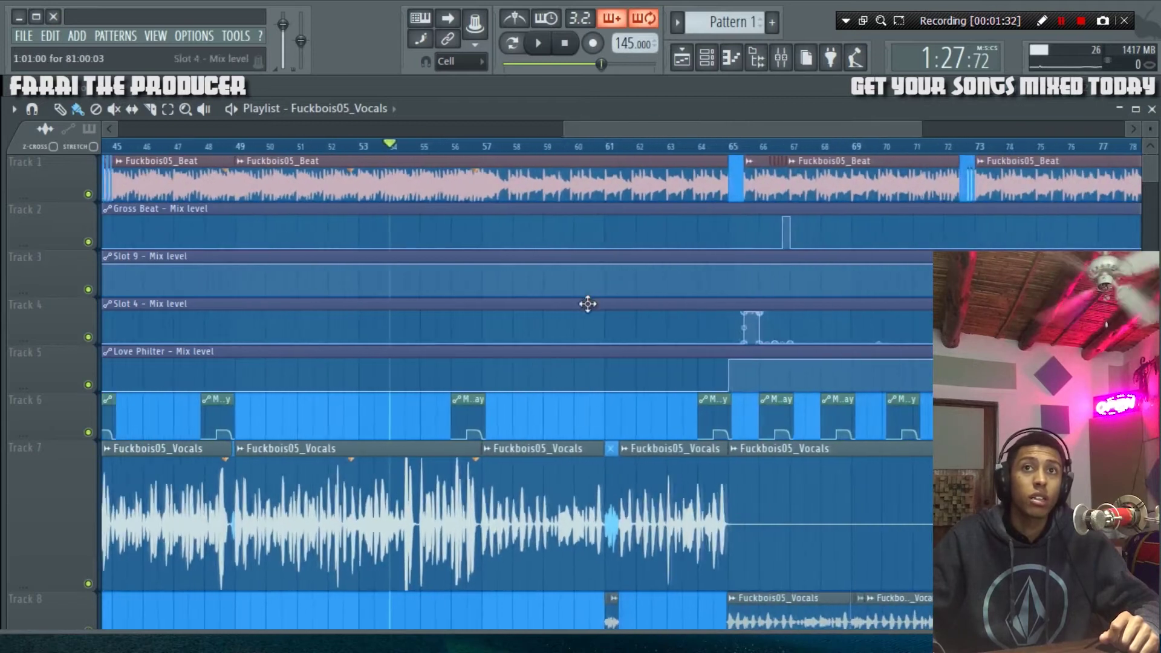
# Open T-RackS CS White 2A on the Mono mixer track and move CLA-2A Stereo to effect slot 10.
pyautogui.click(781, 57)
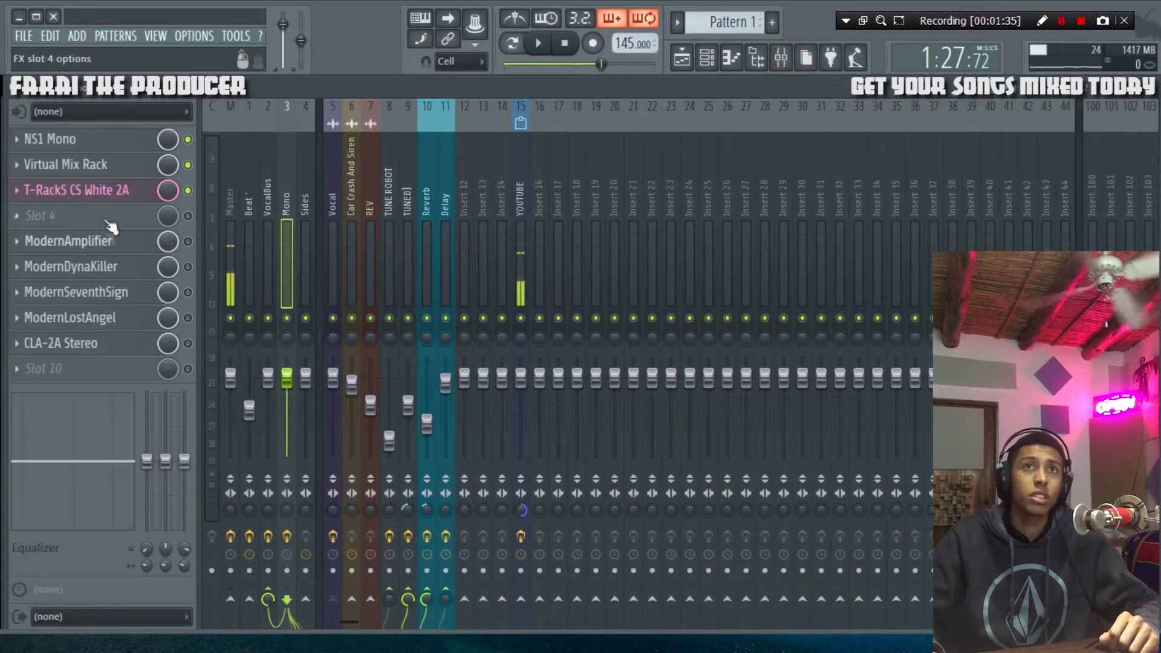
pyautogui.click(115, 190)
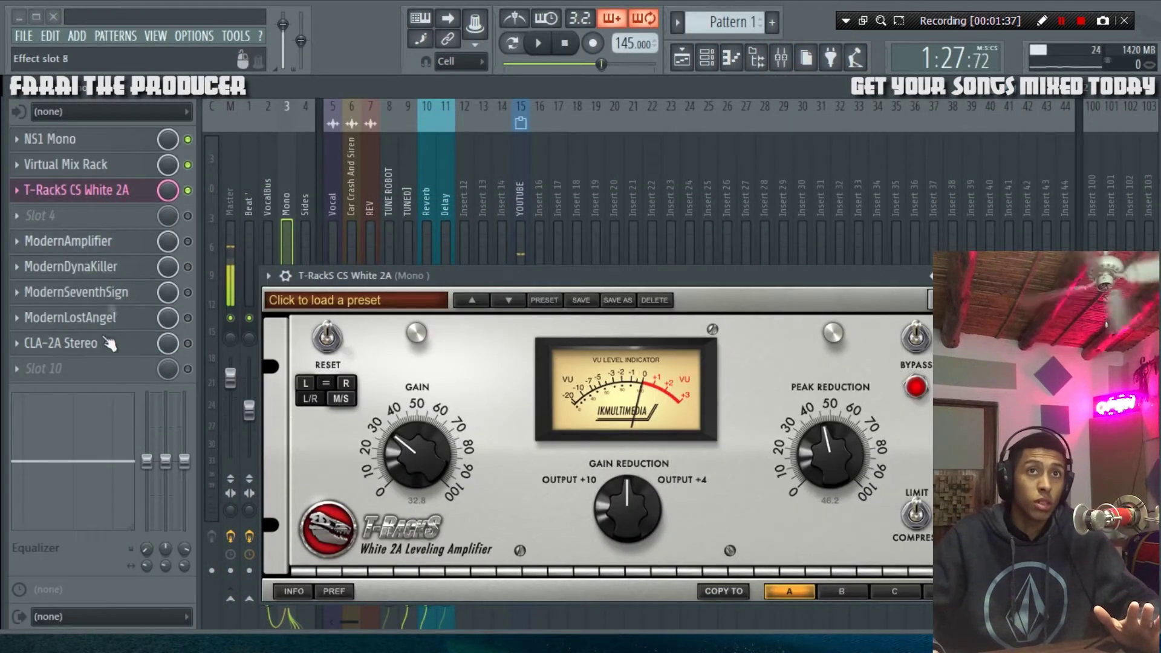
pyautogui.moveTo(84, 343); pyautogui.dragTo(72, 390)
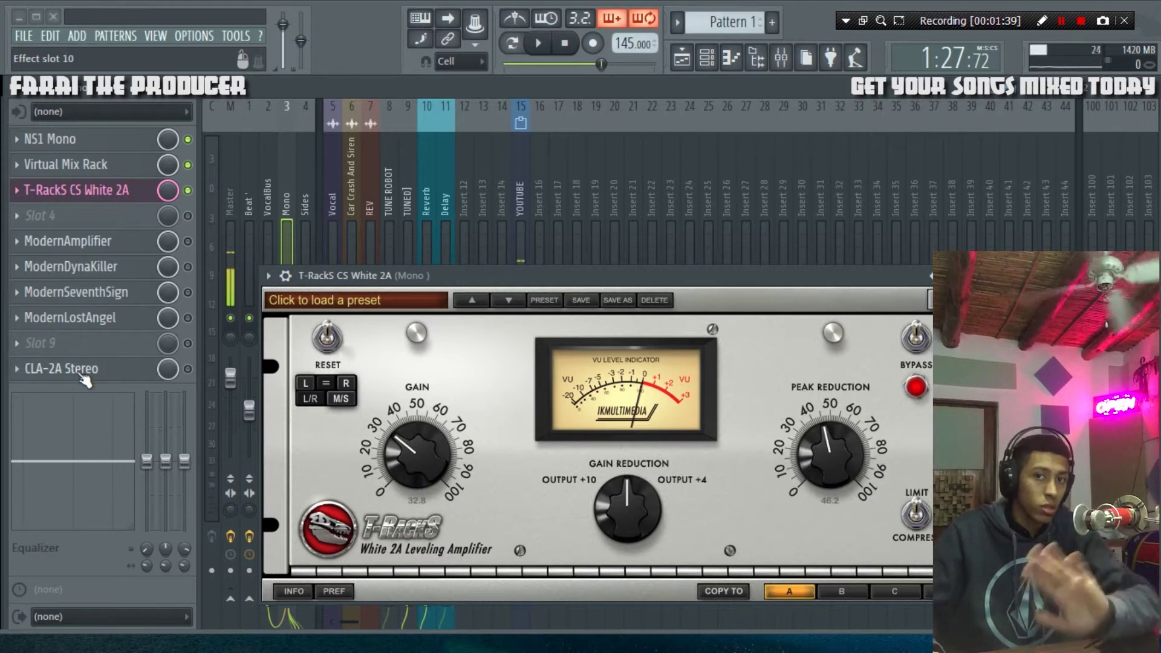
# Play the song with the T-RackS CS White 2A meter above the playlist's vocal waveform, and return to the mixer with playback stopped.
pyautogui.moveTo(516, 275); pyautogui.dragTo(554, 248)
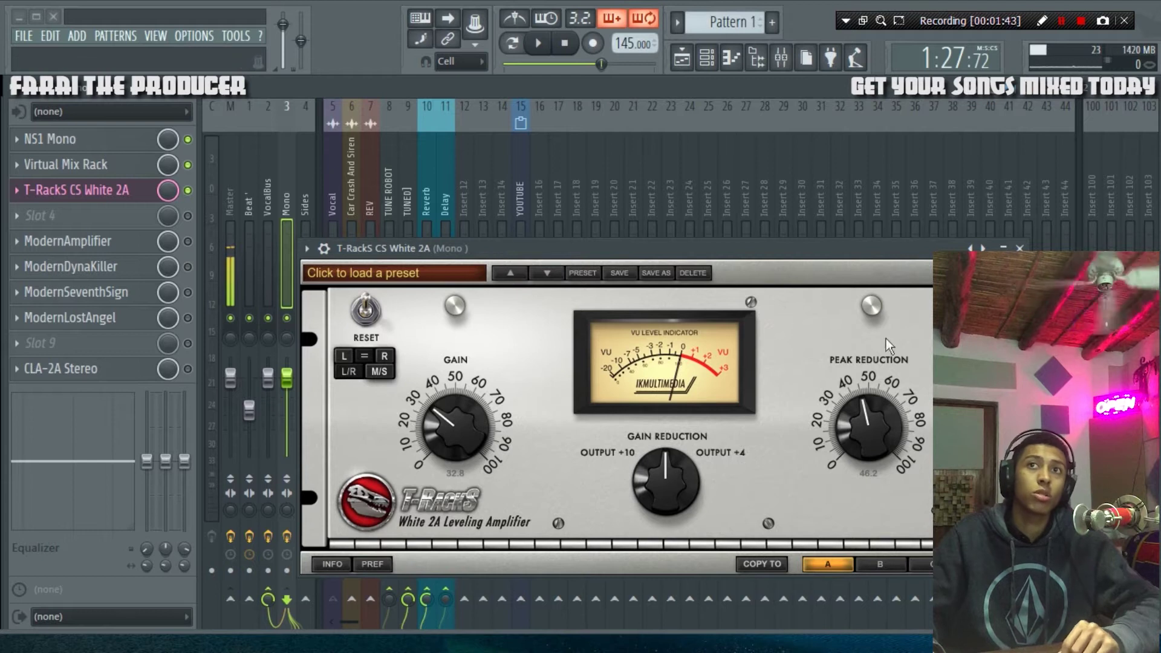
pyautogui.press('space')
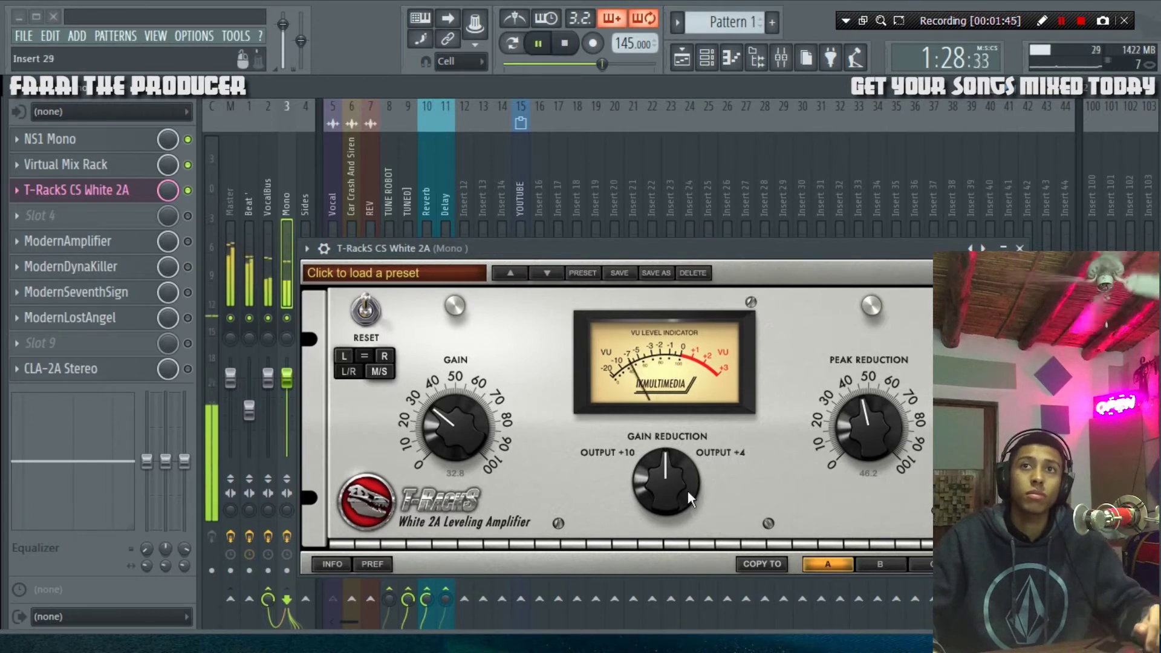
pyautogui.click(689, 62)
pyautogui.moveTo(653, 250); pyautogui.dragTo(425, 68)
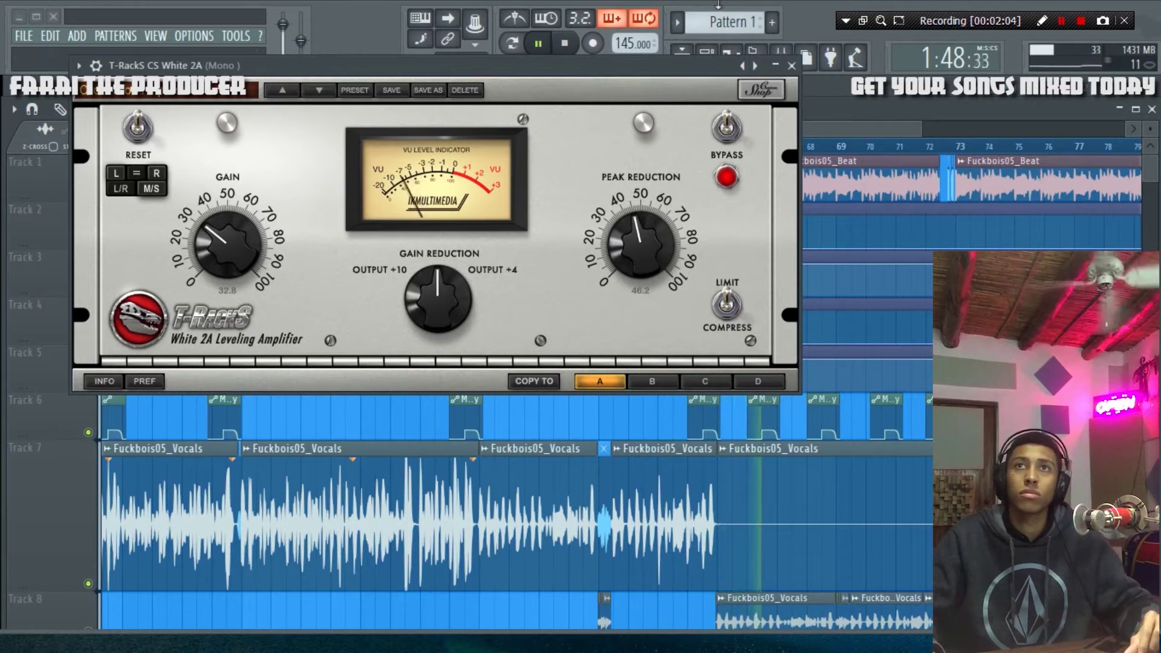
pyautogui.click(792, 66)
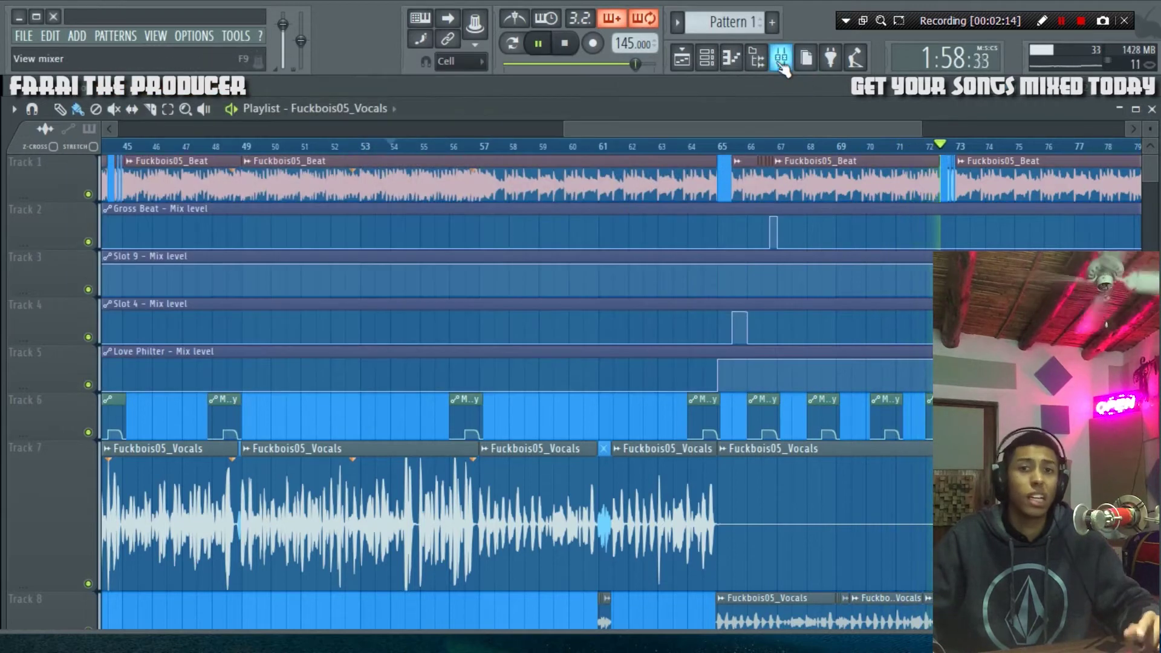
pyautogui.click(781, 59)
pyautogui.press('space')
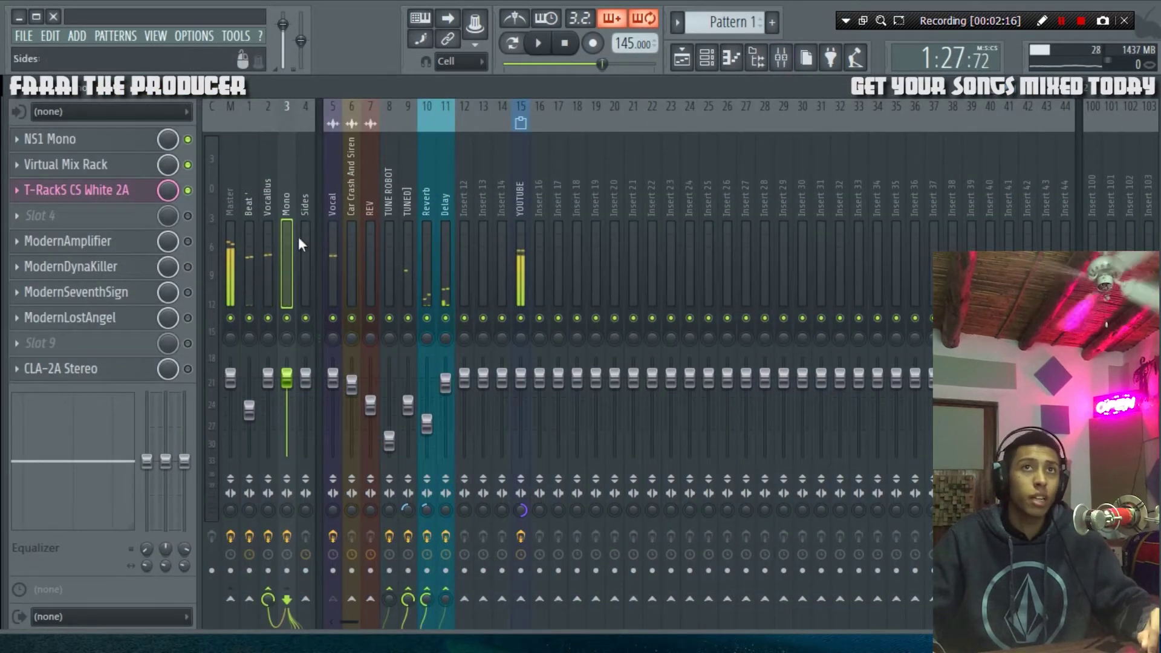
# Review the T-RackS CS White 2A controls on the Mono track, and close the plugin.
pyautogui.click(79, 192)
pyautogui.moveTo(416, 71); pyautogui.dragTo(517, 251)
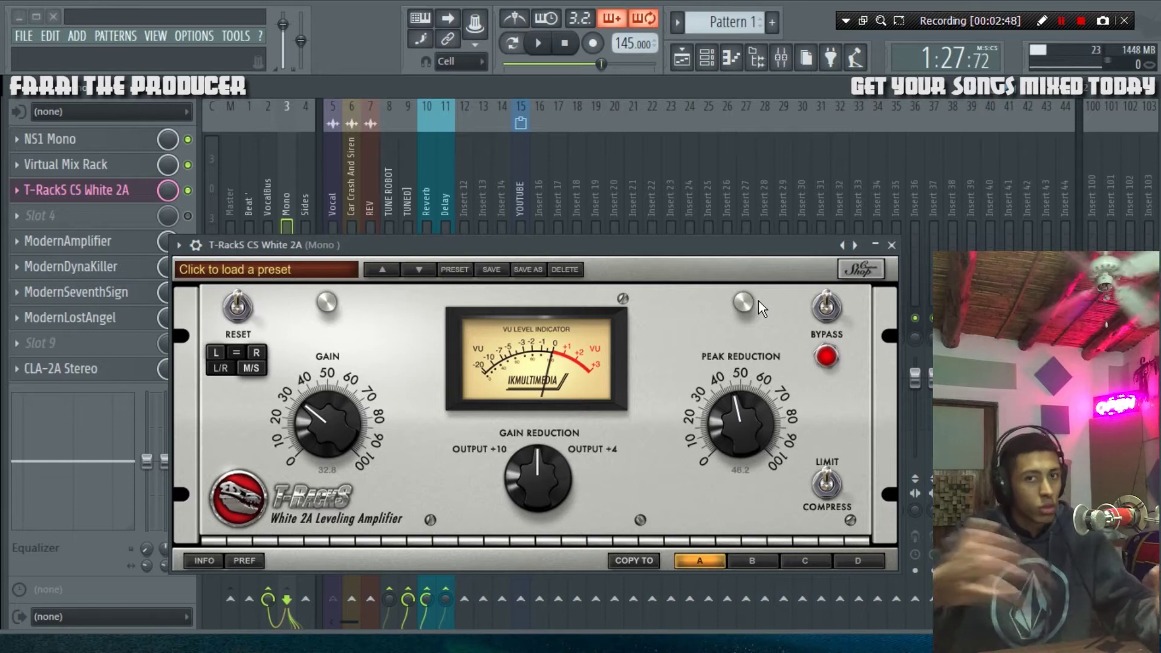
pyautogui.click(894, 246)
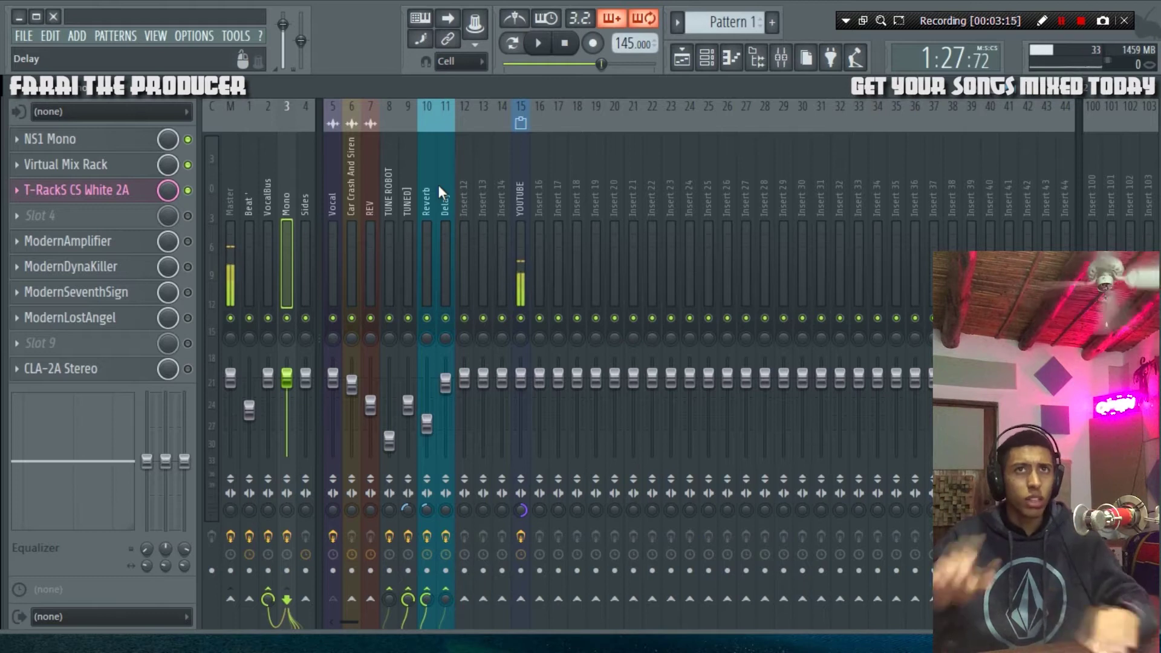
# Reopen T-RackS CS White 2A, and watch its VU meter against the vocal clips in the playlist during playback.
pyautogui.click(78, 190)
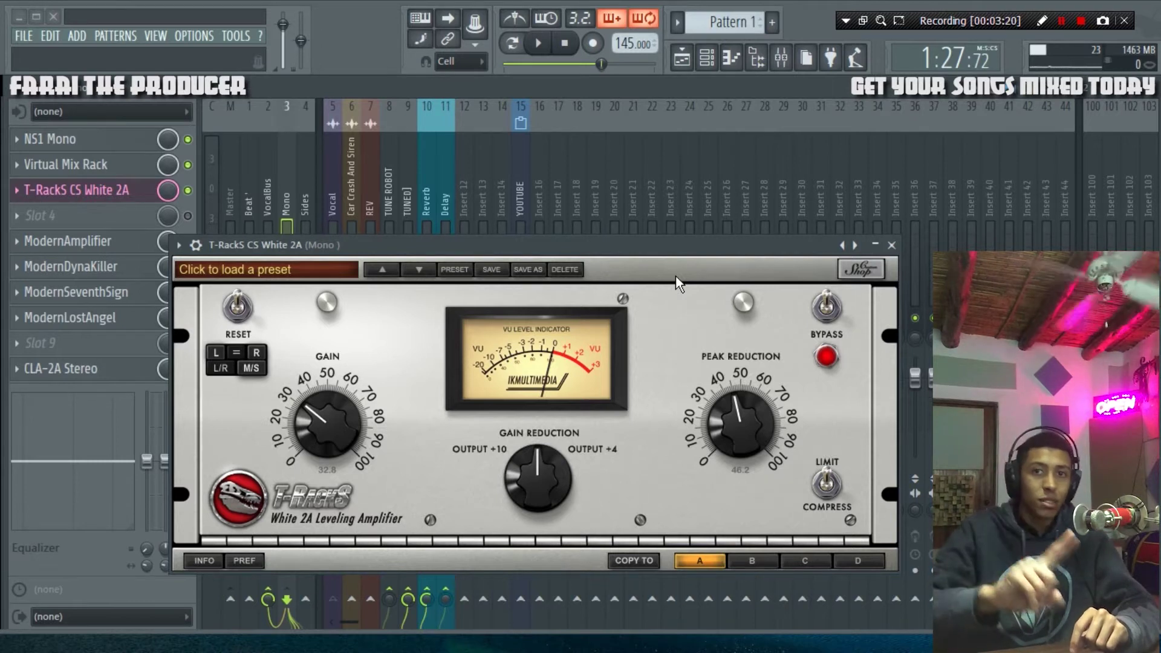
pyautogui.press('space')
pyautogui.click(682, 57)
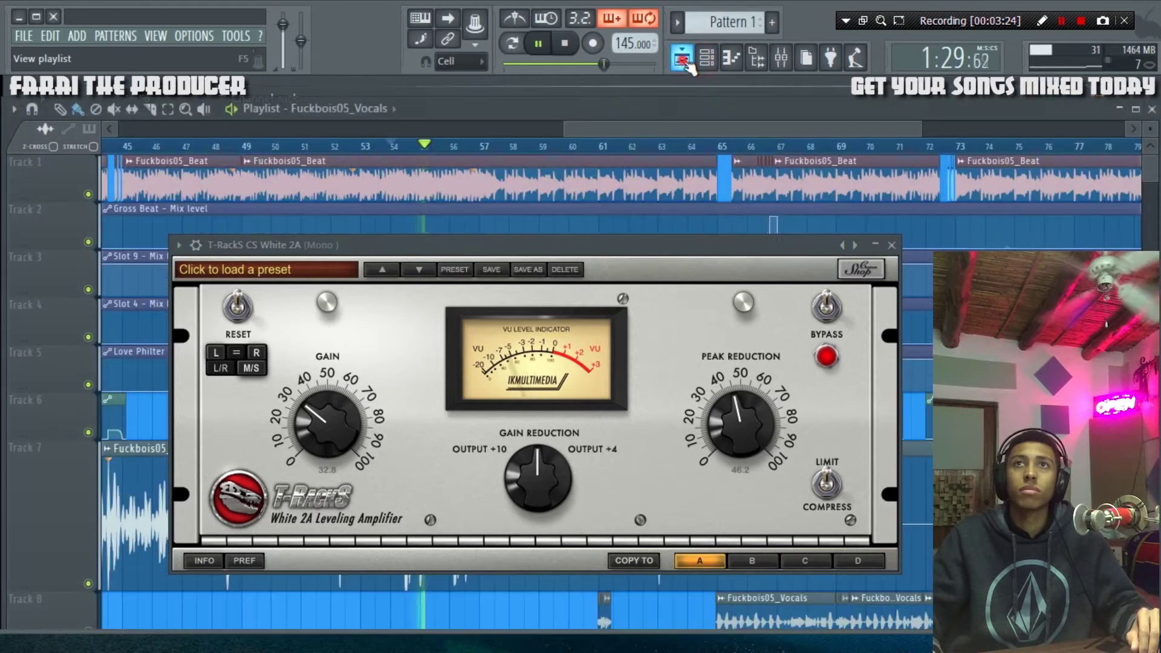
pyautogui.moveTo(724, 247); pyautogui.dragTo(772, 109)
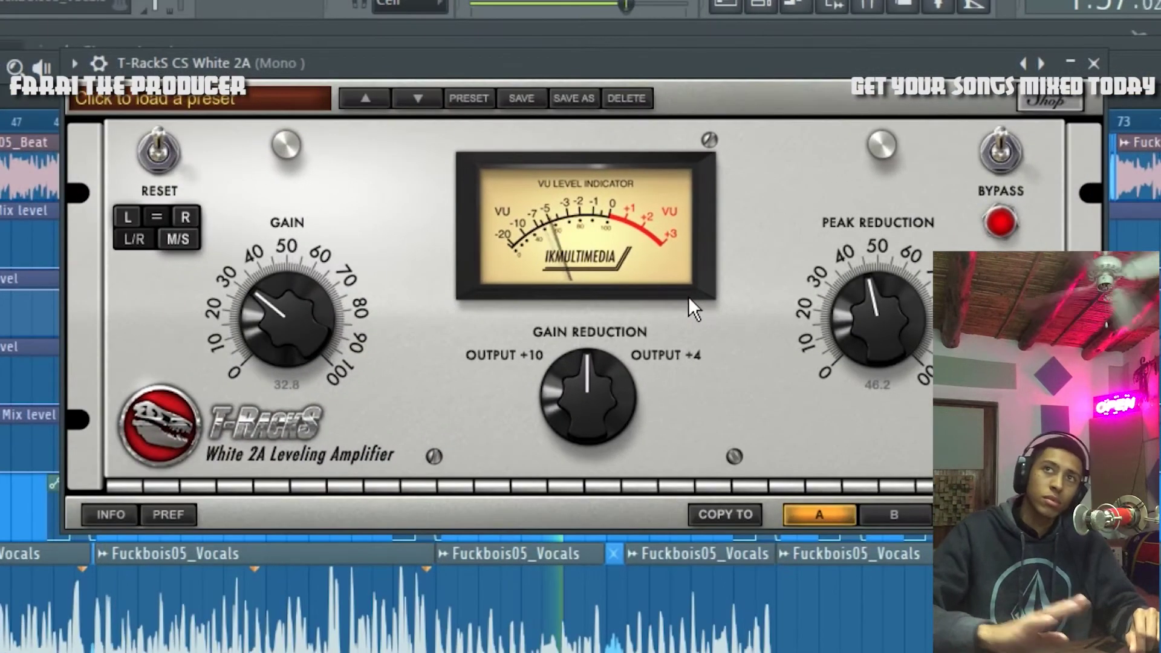
pyautogui.press('space')
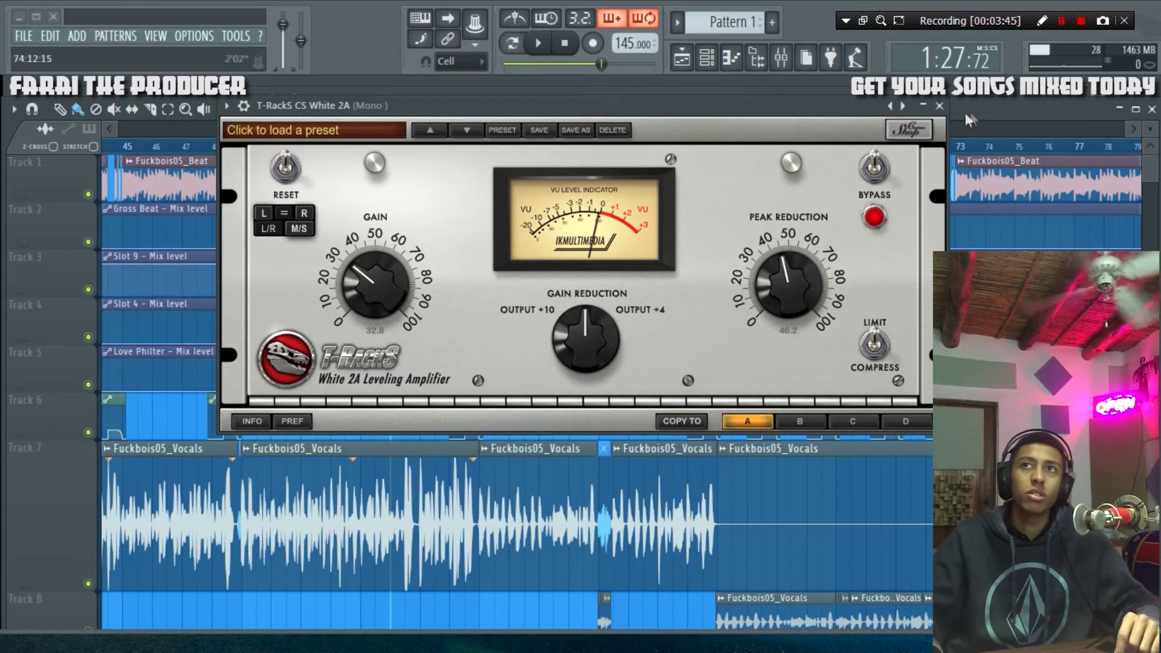
# Switch the Mono track's active compressor from T-RackS CS White 2A to ModernAmplifier.
pyautogui.click(940, 107)
pyautogui.click(782, 56)
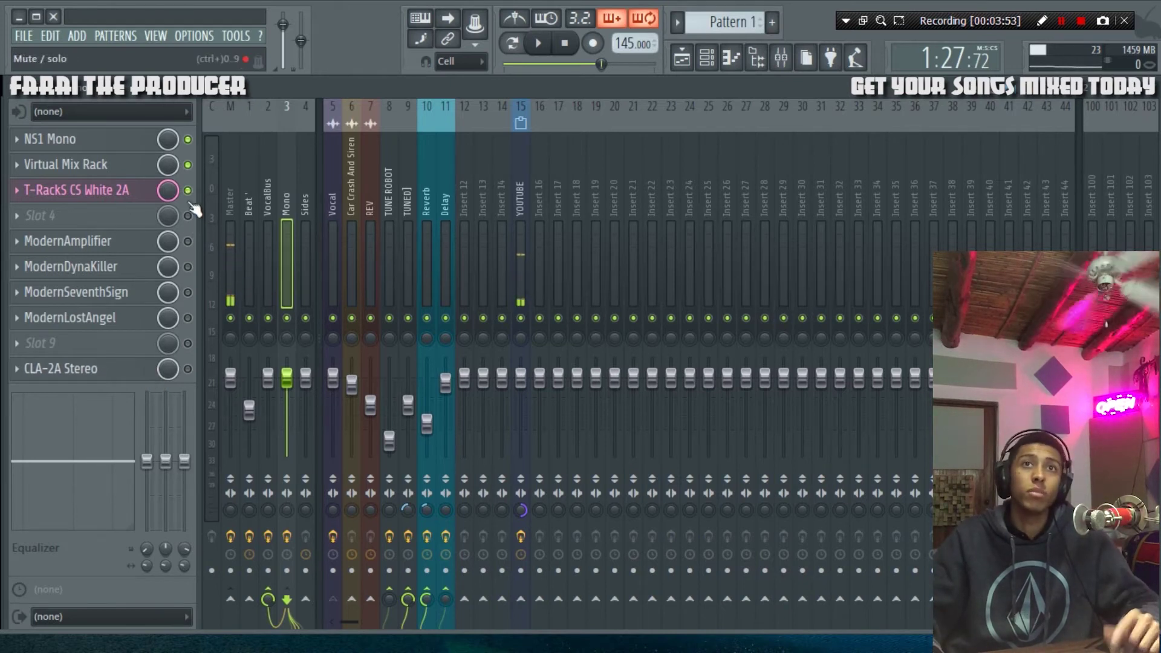
pyautogui.click(188, 241)
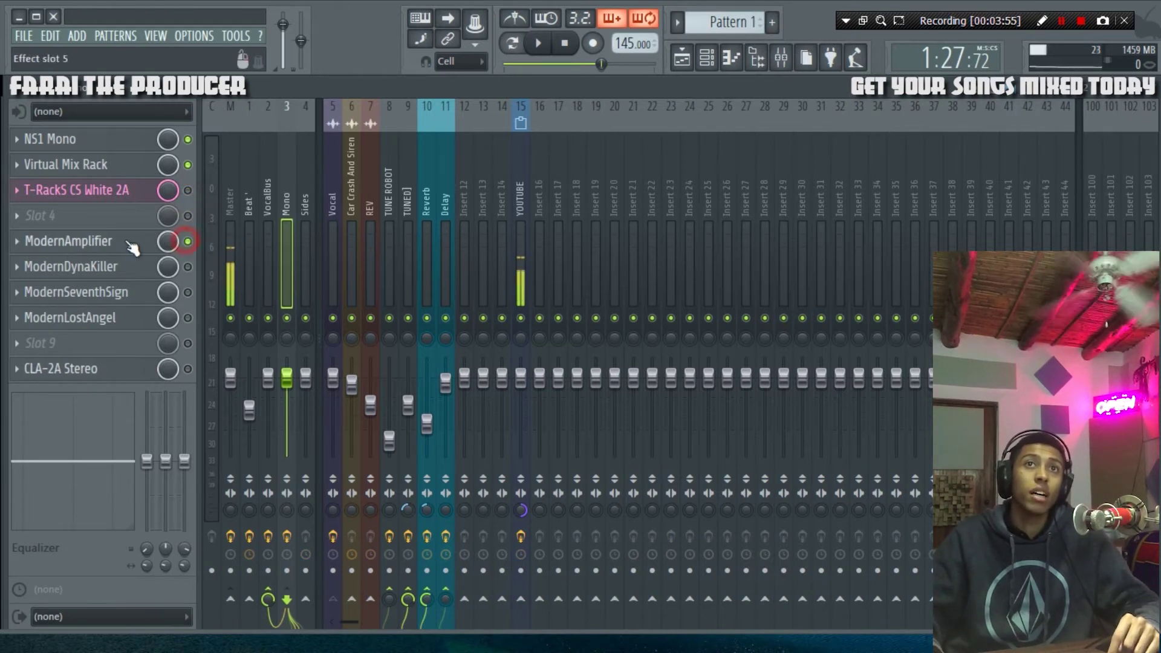
# Open ModernAmplifier low over the mixer and audition the vocals with its meter in view.
pyautogui.click(121, 241)
pyautogui.moveTo(502, 337); pyautogui.dragTo(508, 381)
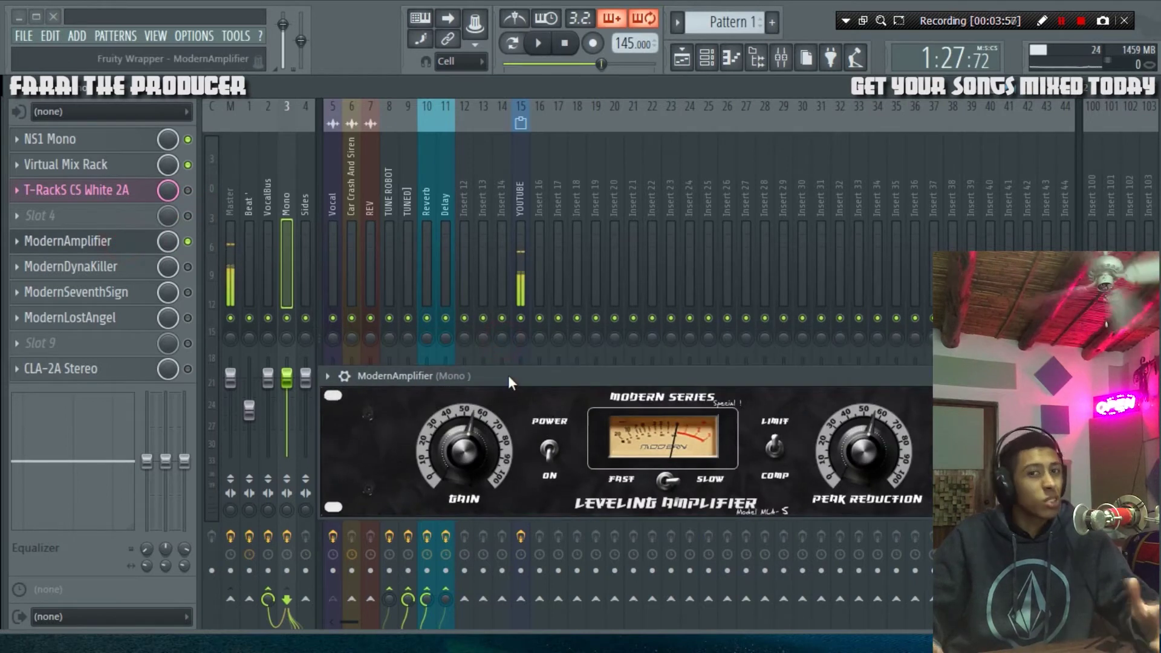
pyautogui.moveTo(655, 390); pyautogui.dragTo(543, 446)
pyautogui.press('space')
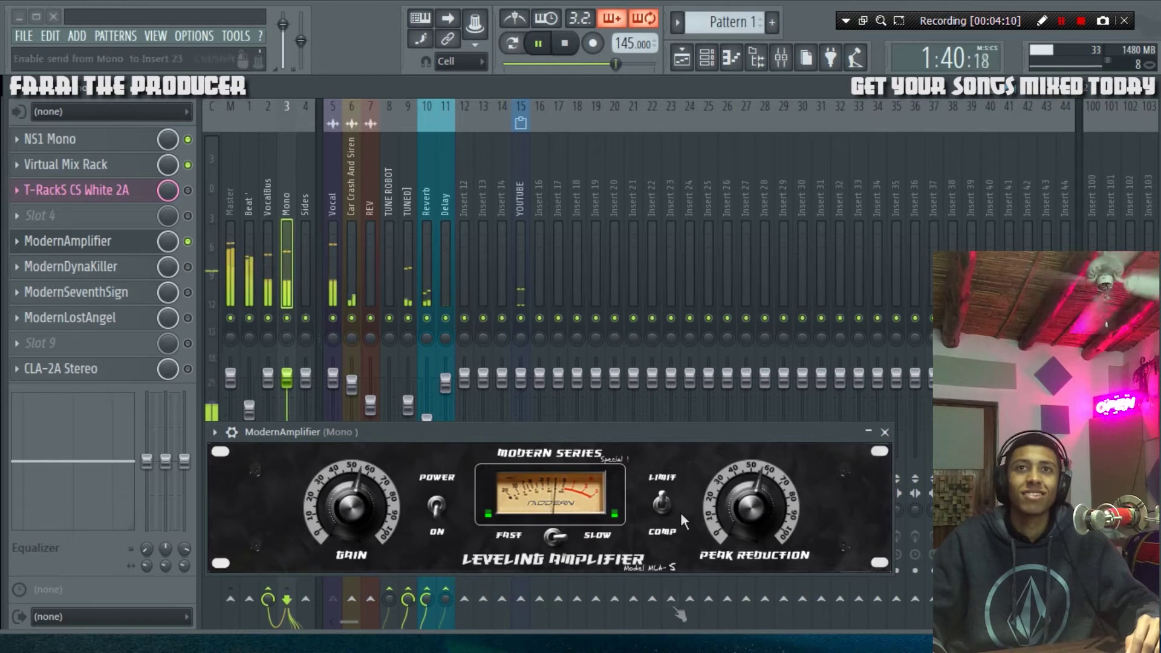
pyautogui.press('space')
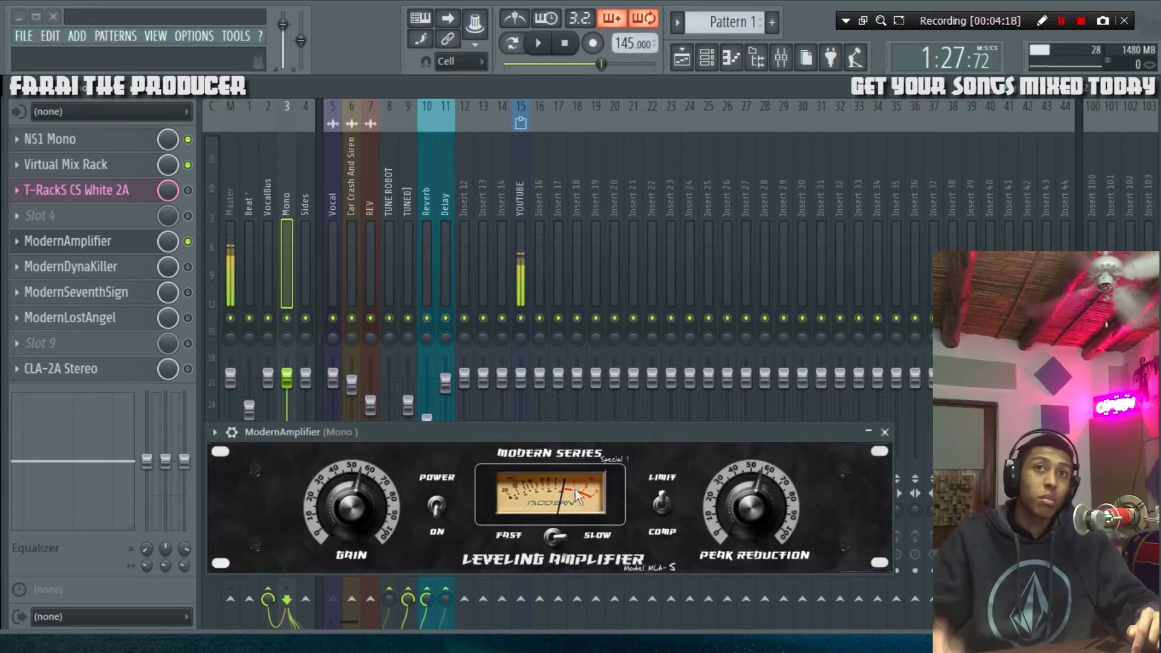
# Close and bypass ModernAmplifier, and enable ModernDynaKiller on the Mono track with its window placed low over the mixer.
pyautogui.click(885, 433)
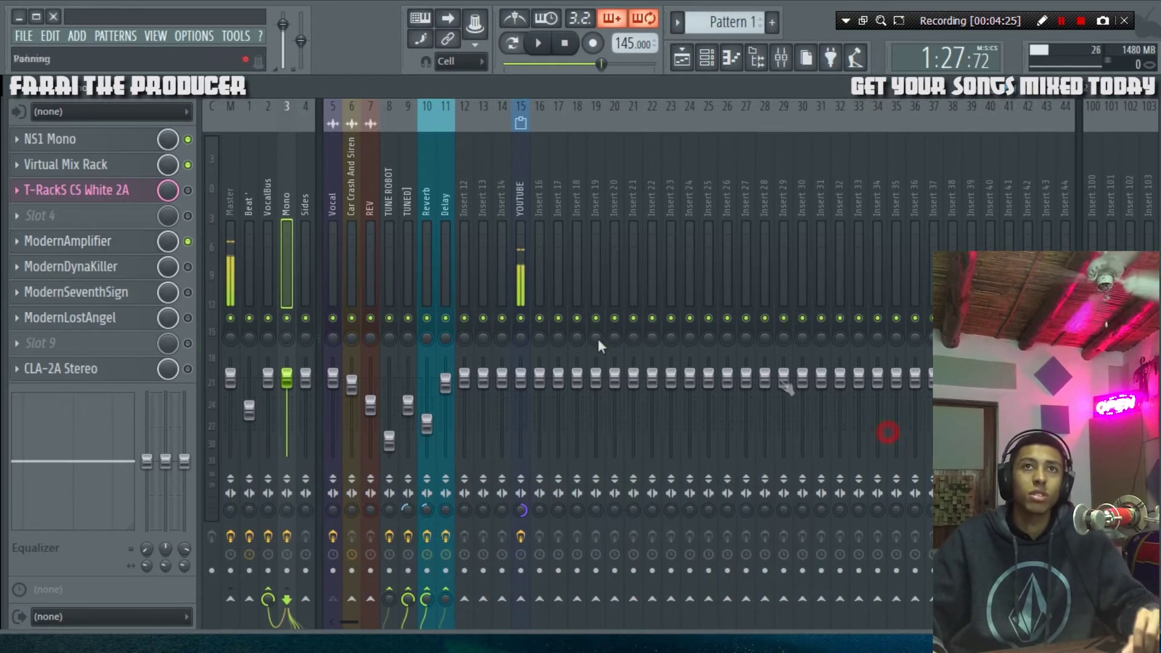
pyautogui.click(183, 245)
pyautogui.click(187, 267)
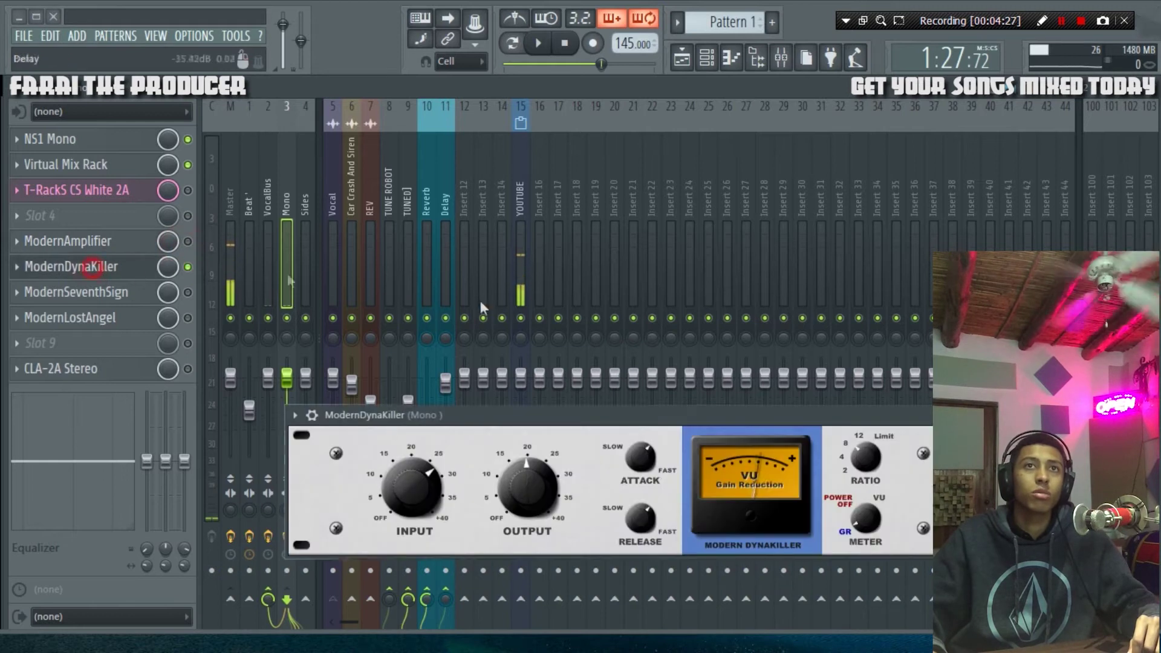
pyautogui.moveTo(704, 420); pyautogui.dragTo(631, 521)
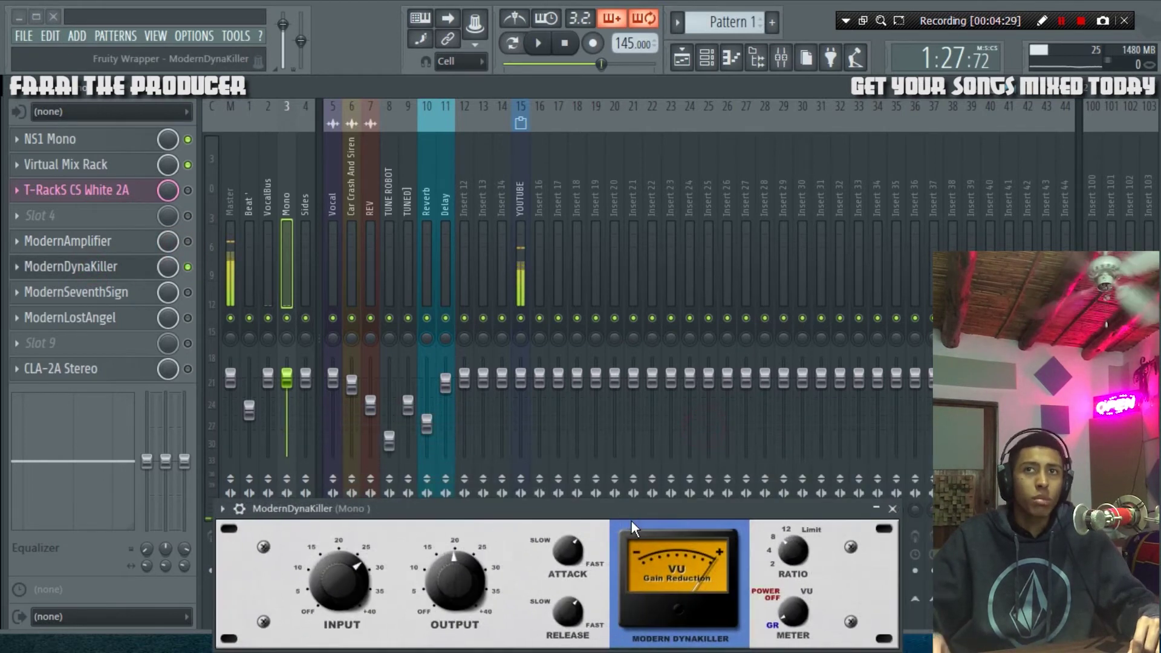
pyautogui.moveTo(916, 634); pyautogui.dragTo(917, 652)
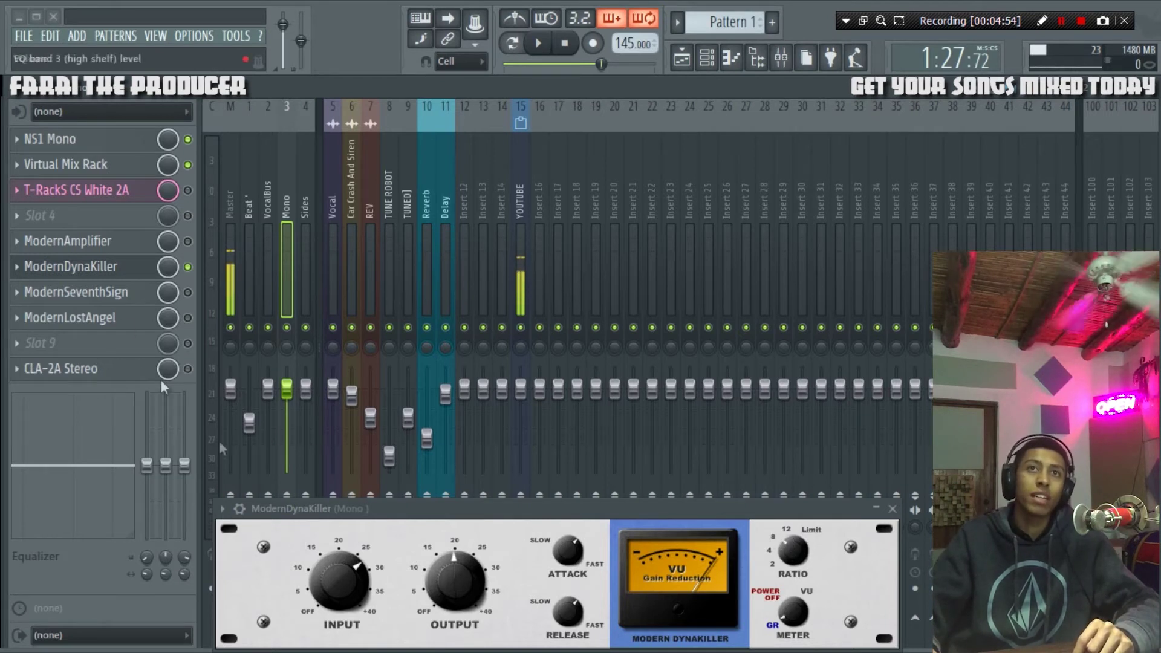
# Revisit the T-RackS CS White 2A controls, and audition the vocals through ModernDynaKiller with its gain reduction meter in view.
pyautogui.click(118, 194)
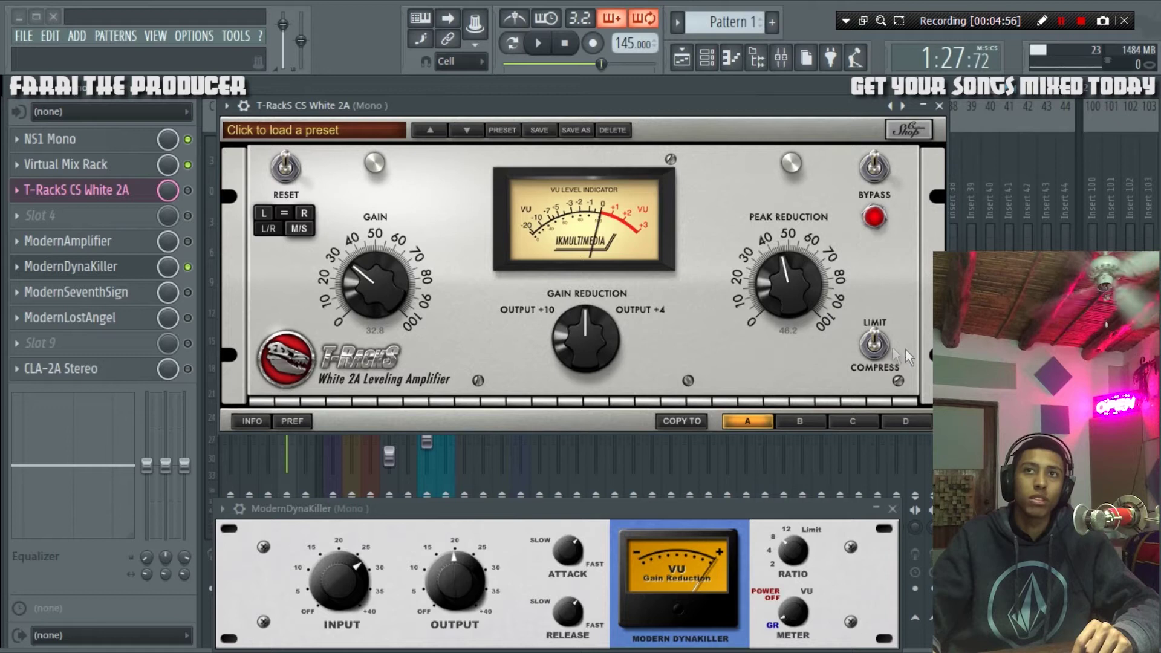
pyautogui.click(939, 106)
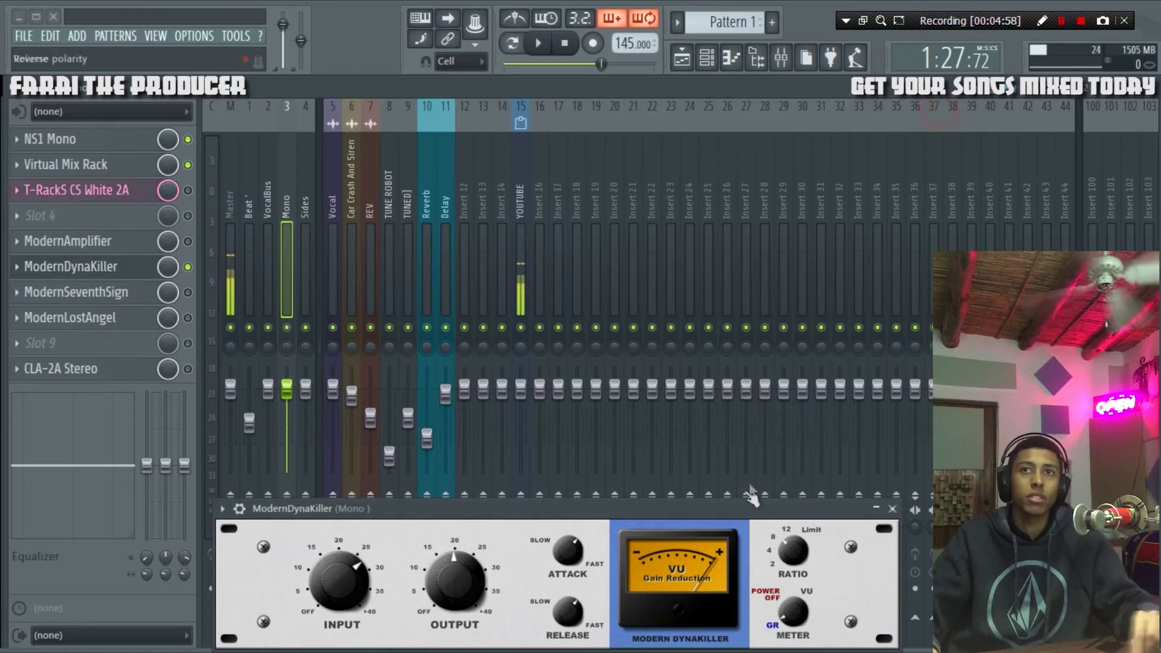
pyautogui.press('space')
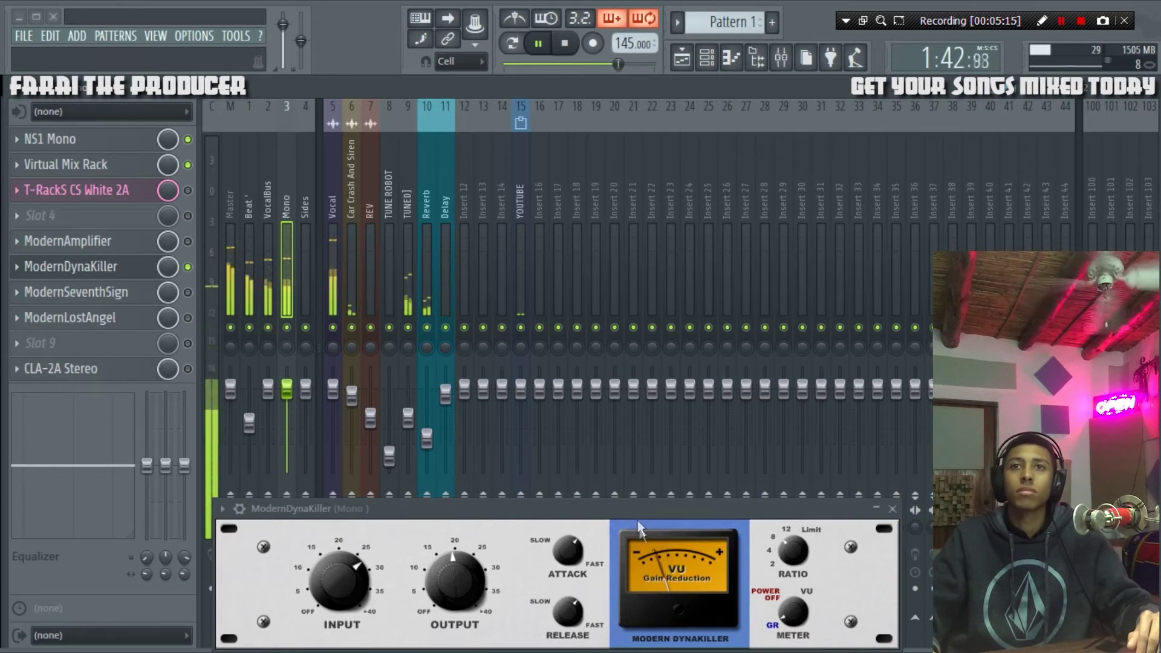
pyautogui.press('space')
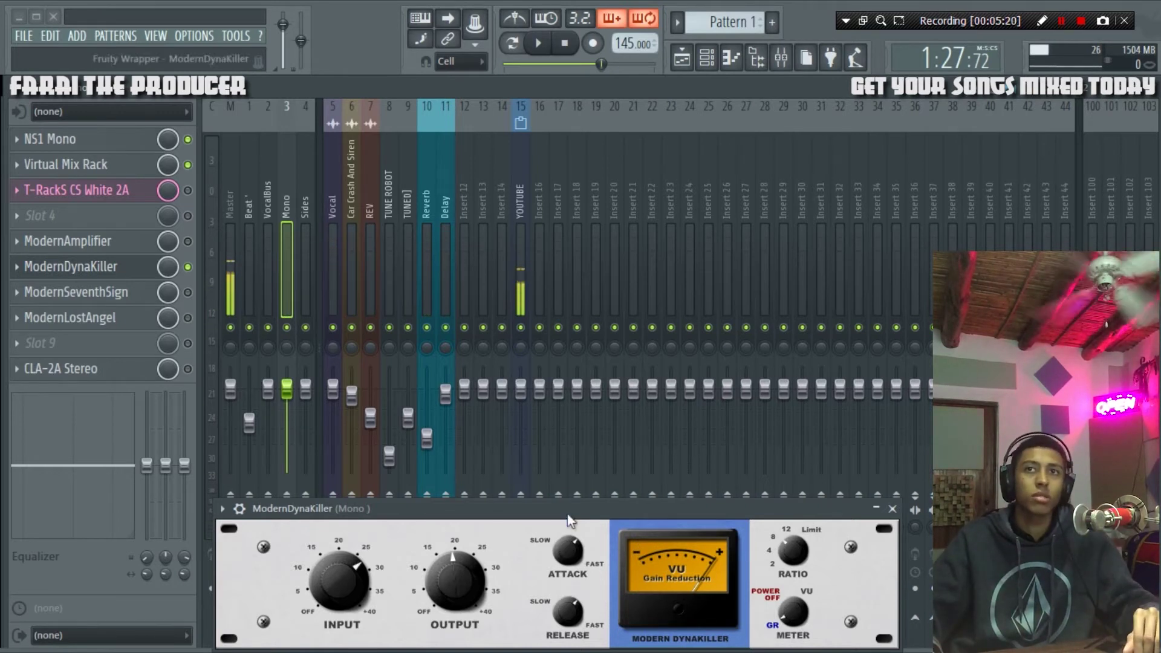
# Play the vocals through ModernDynaKiller while setting its release to about 0.65 and slowing its attack to about 0.18.
pyautogui.press('space')
pyautogui.click(576, 553)
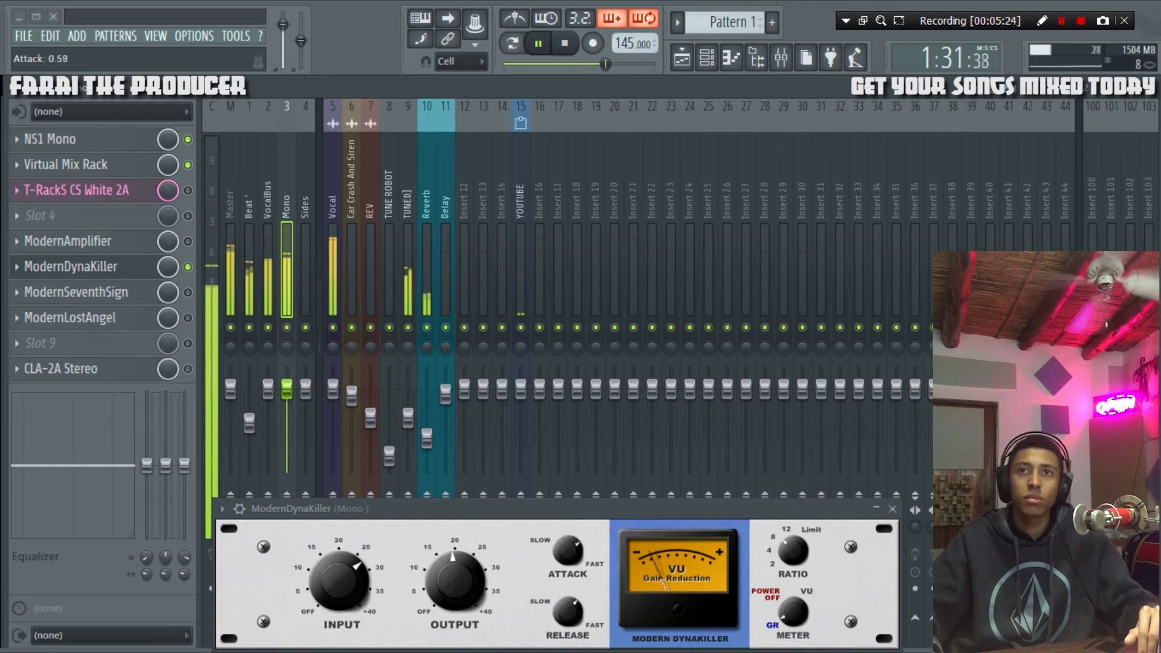
pyautogui.click(579, 617)
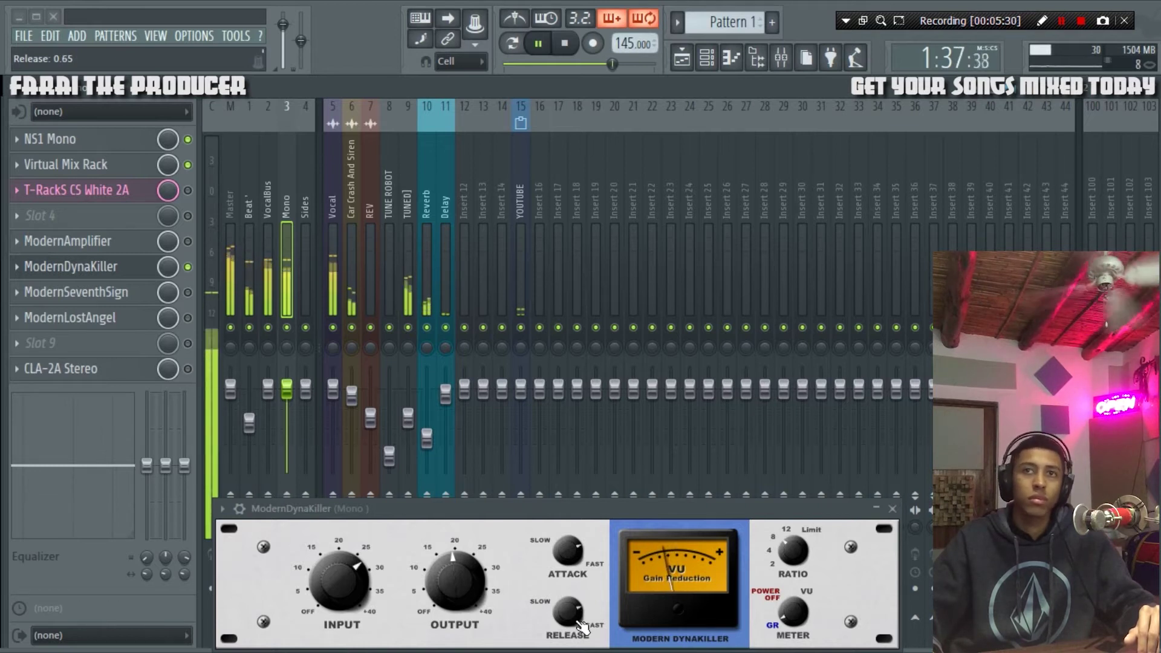
pyautogui.click(568, 549)
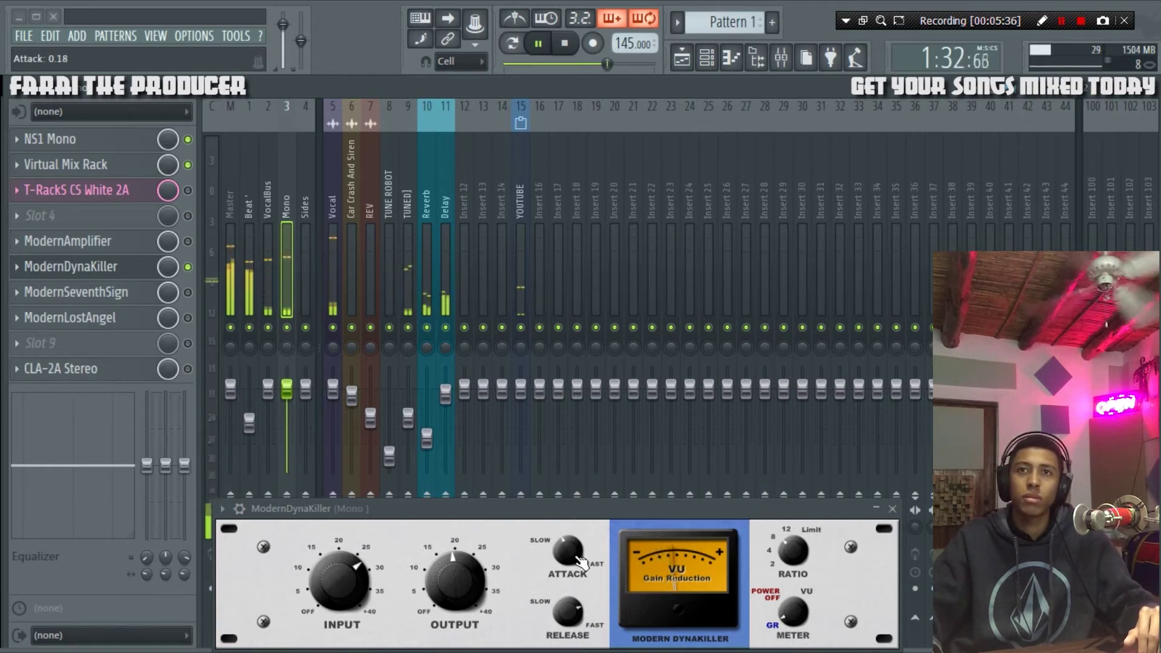
pyautogui.moveTo(569, 549); pyautogui.dragTo(580, 562)
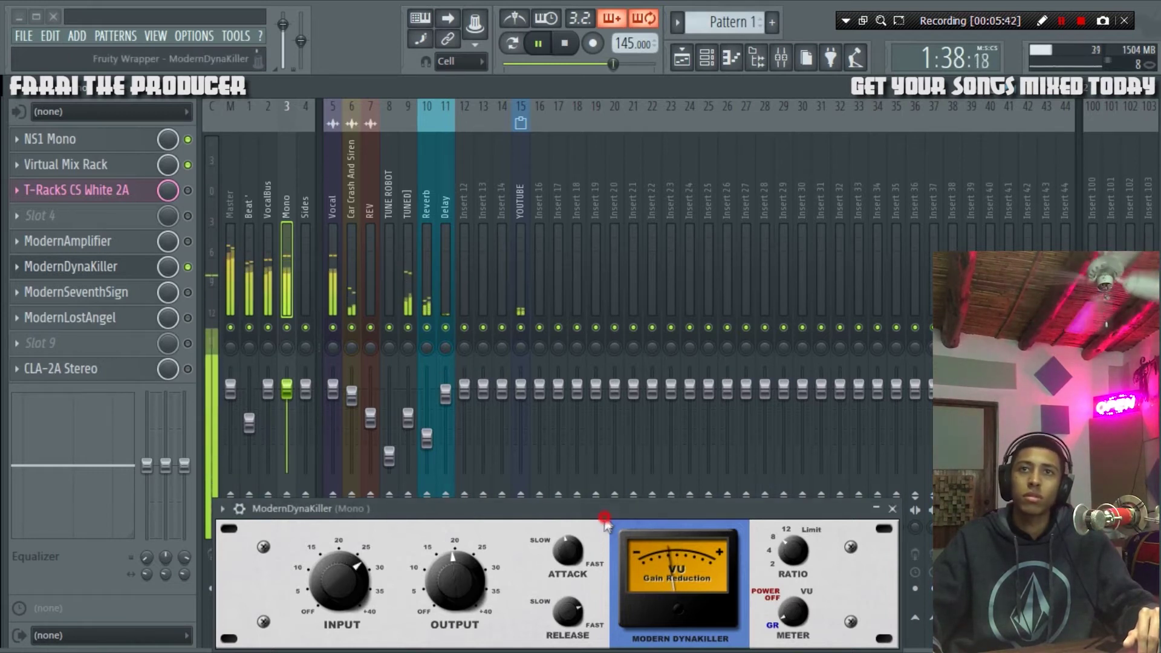
pyautogui.press('space')
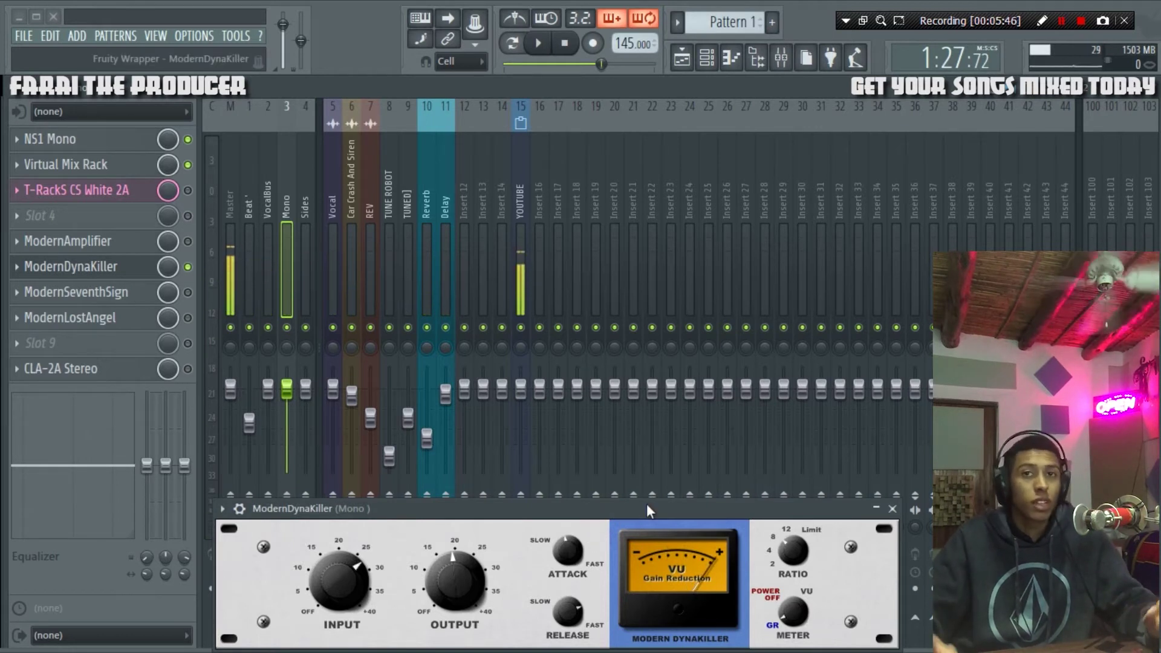
# Switch the Mono track's active compressor from ModernDynaKiller to ModernSeventhSign and place its window low over the mixer.
pyautogui.click(894, 509)
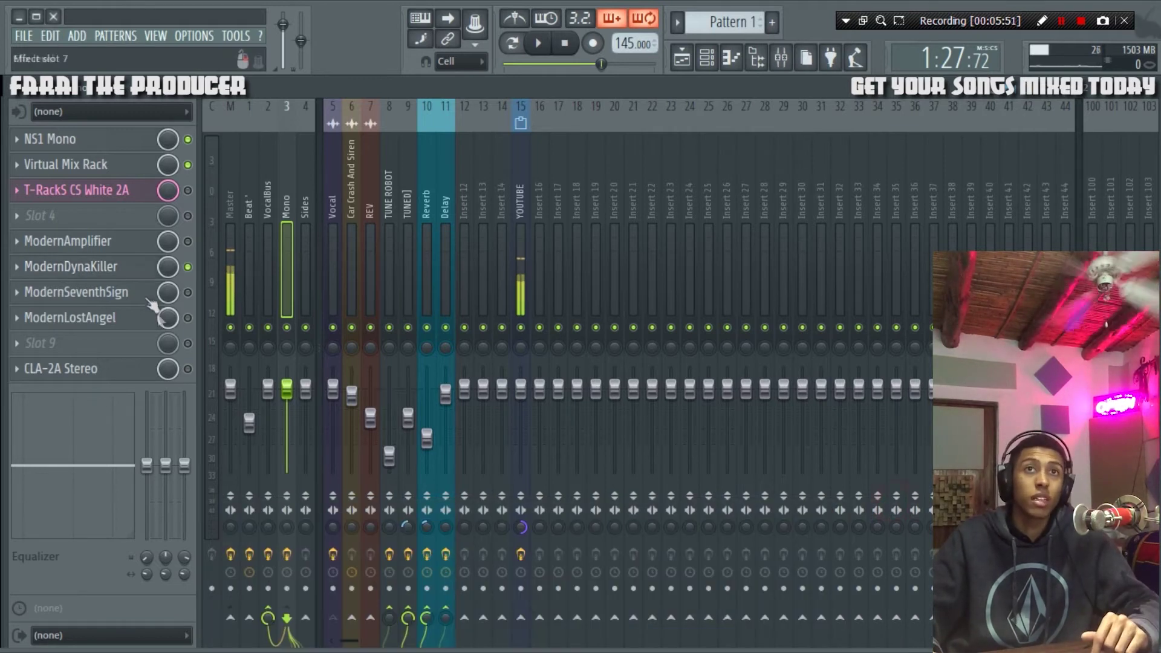
pyautogui.click(180, 294)
pyautogui.moveTo(666, 306); pyautogui.dragTo(657, 528)
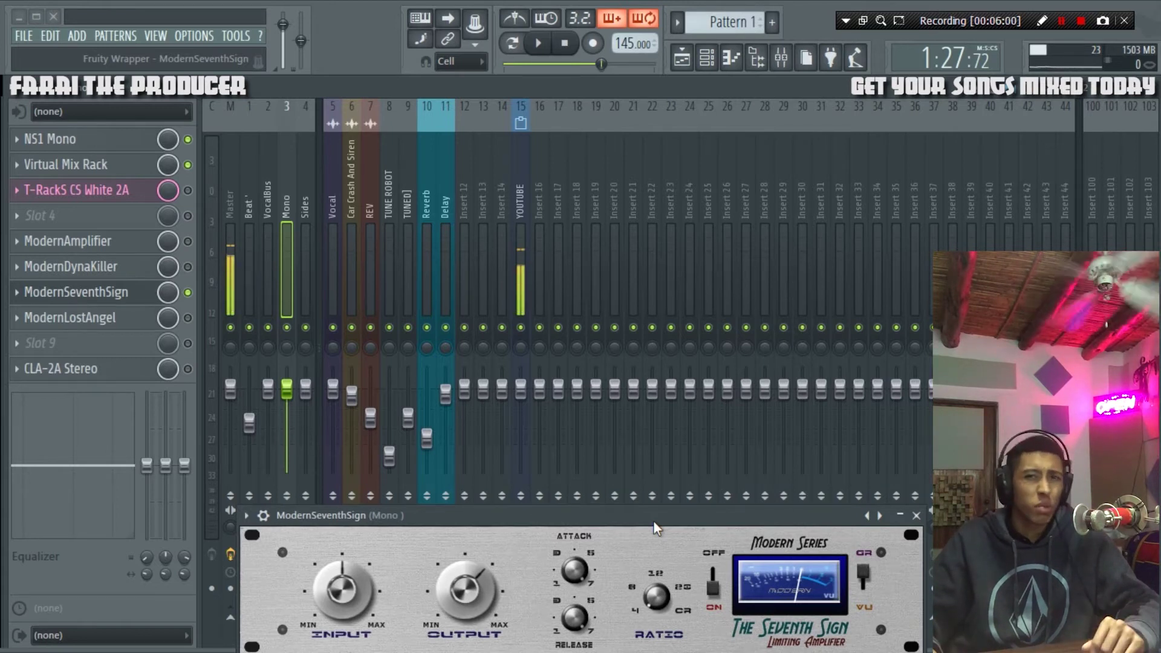
pyautogui.moveTo(653, 521); pyautogui.dragTo(649, 514)
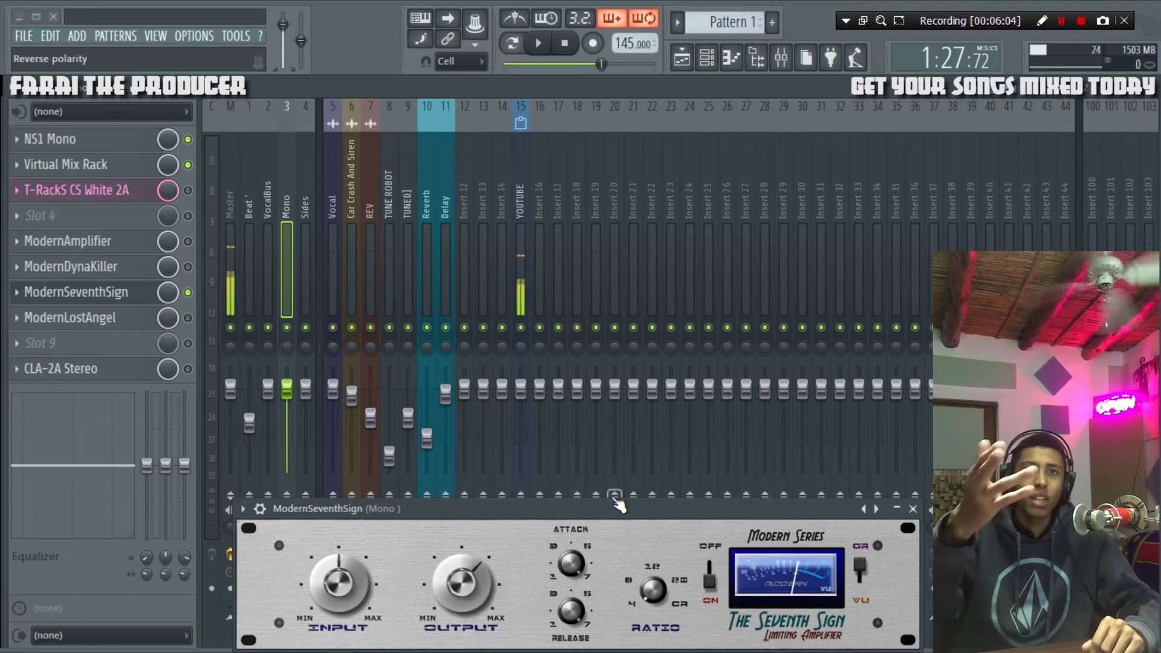
pyautogui.moveTo(628, 504); pyautogui.dragTo(637, 503)
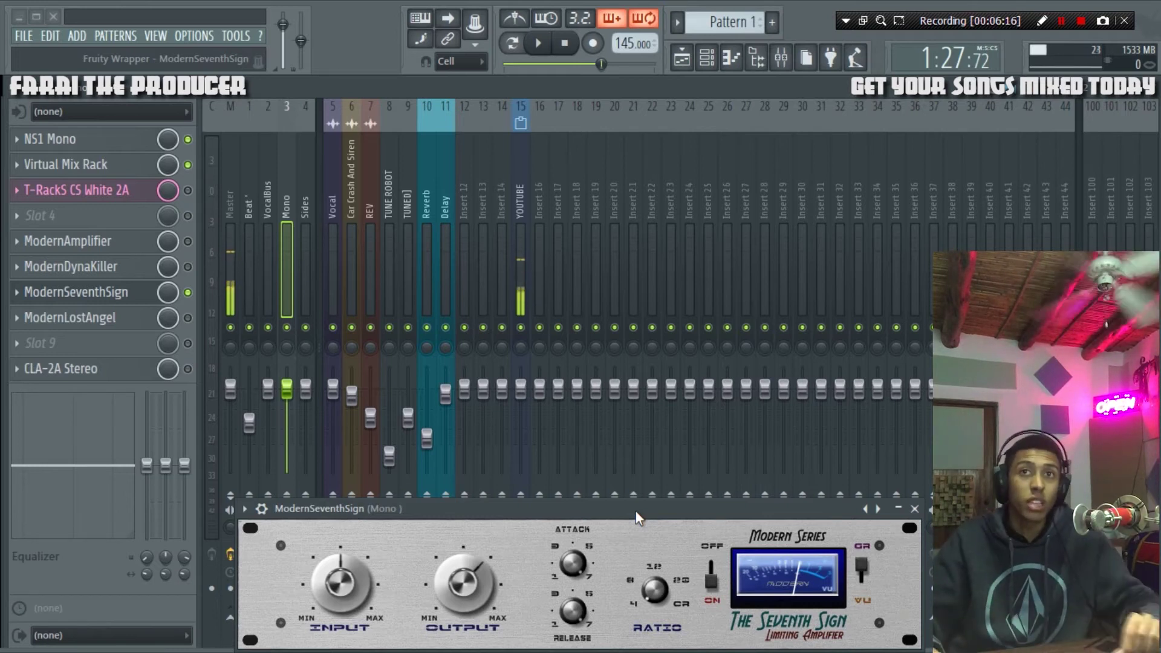
pyautogui.moveTo(636, 510); pyautogui.dragTo(634, 490)
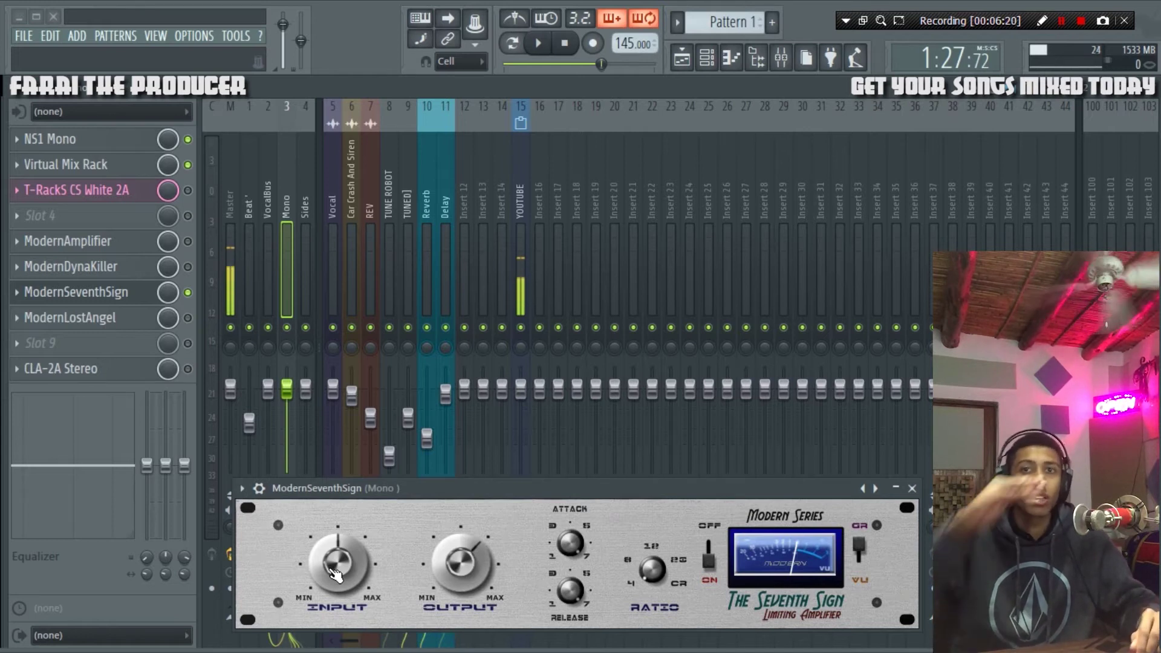
# Audition the vocals through ModernSeventhSign and compare its controls with those of T-RackS CS White 2A.
pyautogui.press('space')
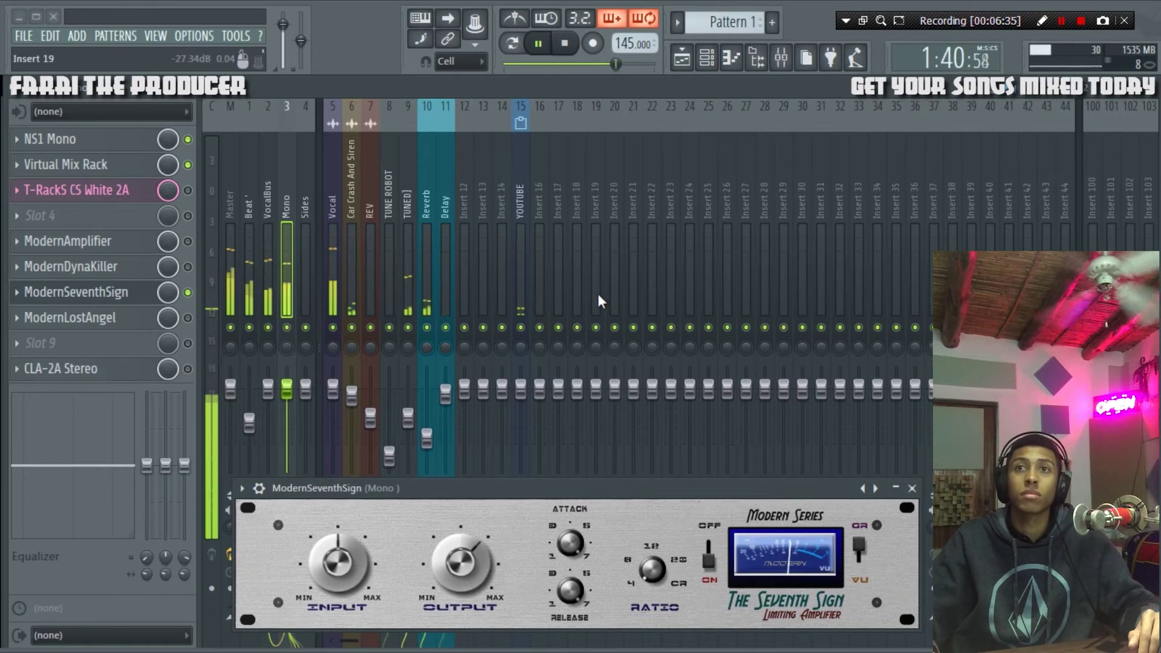
pyautogui.press('space')
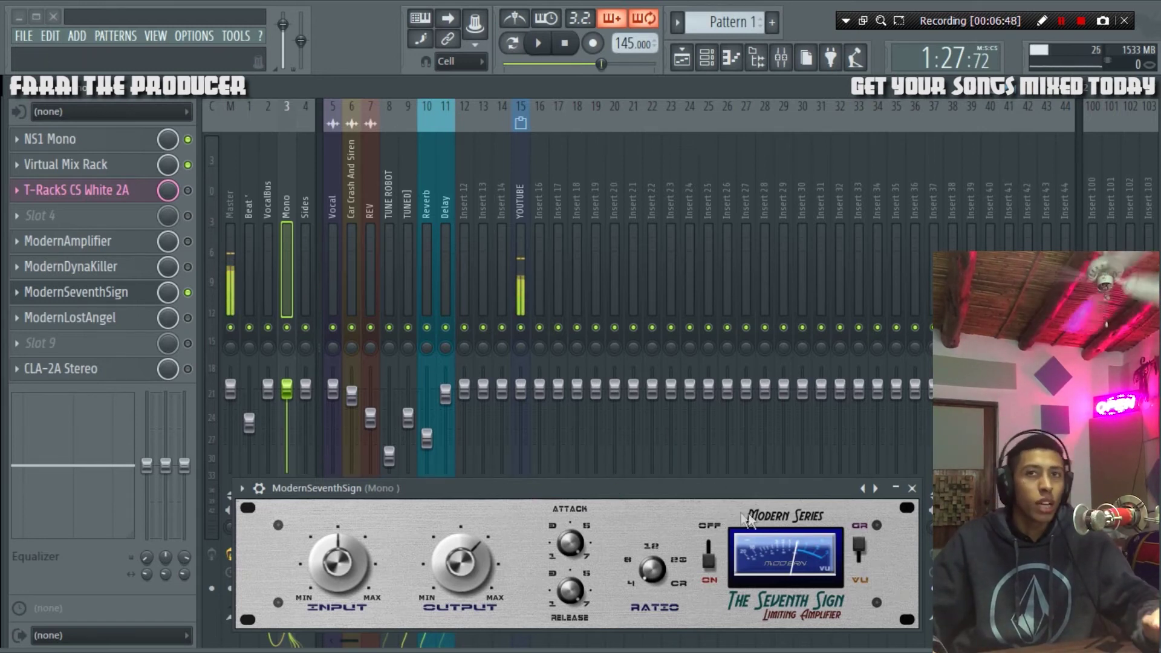
pyautogui.click(145, 190)
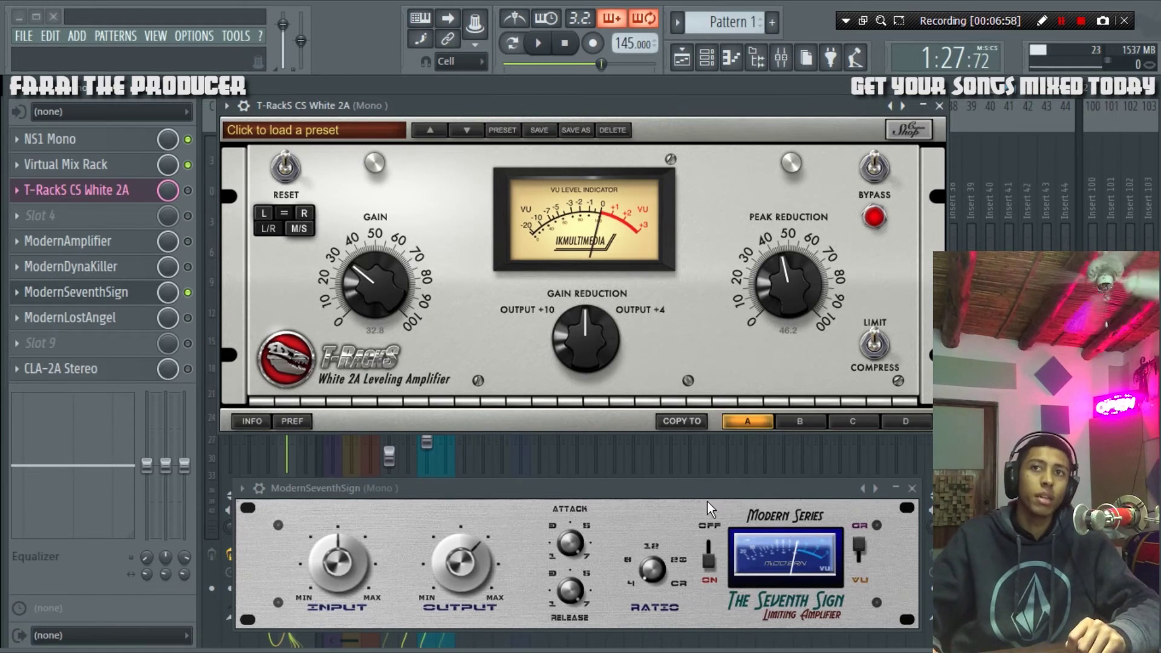
pyautogui.moveTo(708, 502); pyautogui.dragTo(705, 477)
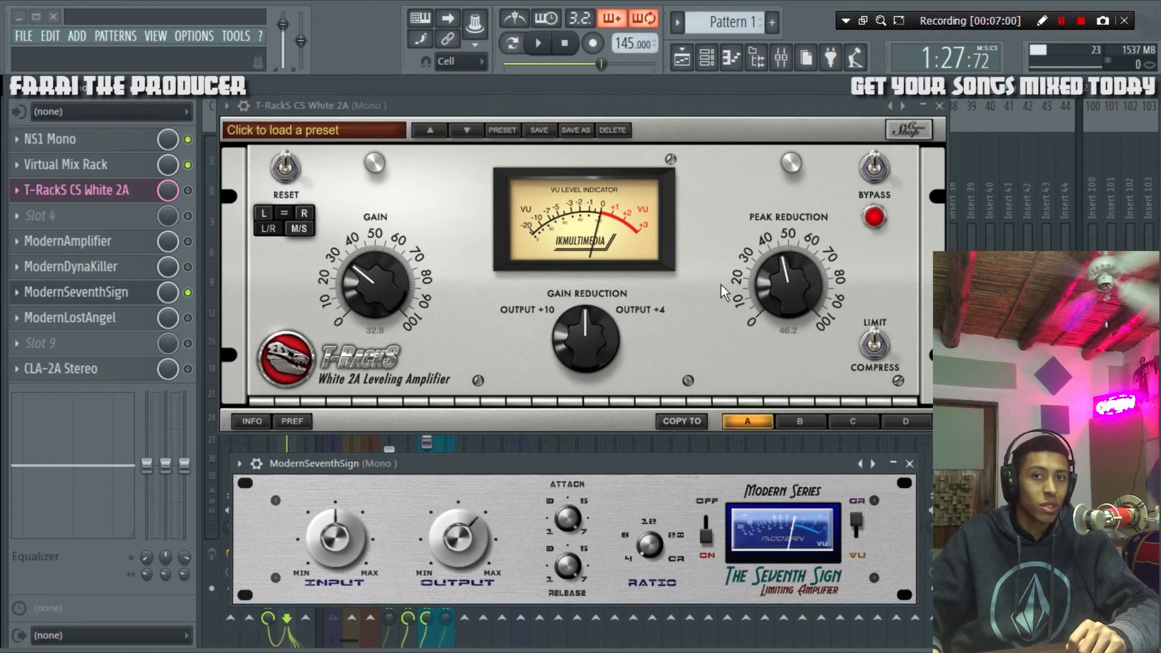
pyautogui.click(939, 105)
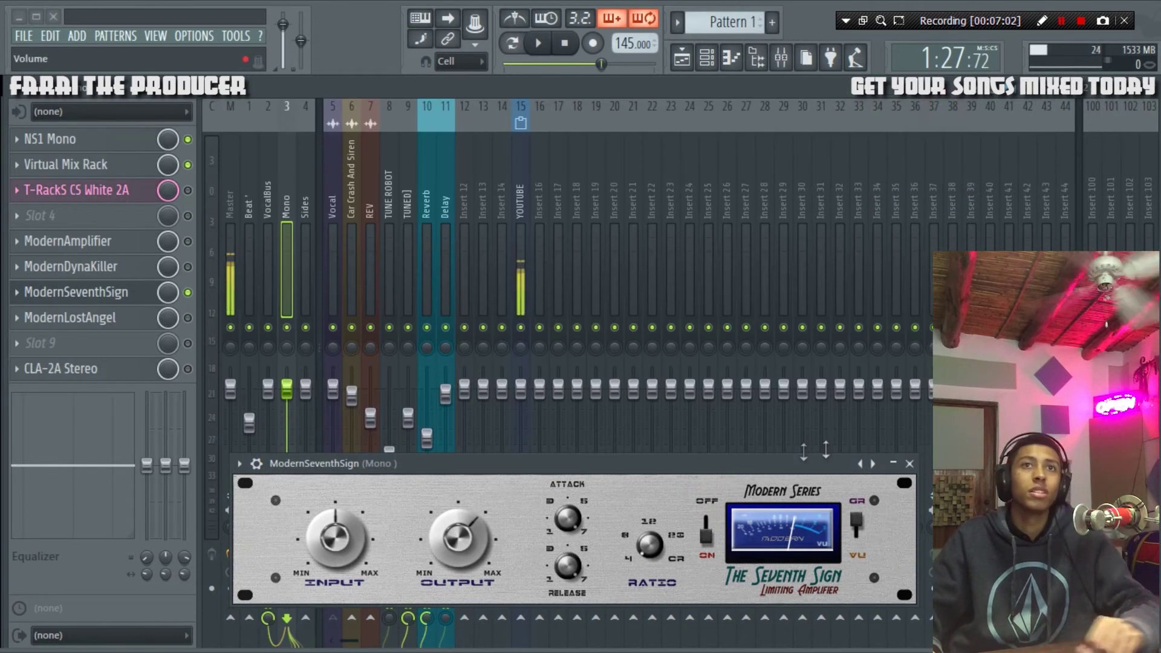
# Close and bypass ModernSeventhSign, and enable and open ModernLostAngel on the Mono track.
pyautogui.click(909, 464)
pyautogui.click(188, 292)
pyautogui.click(188, 319)
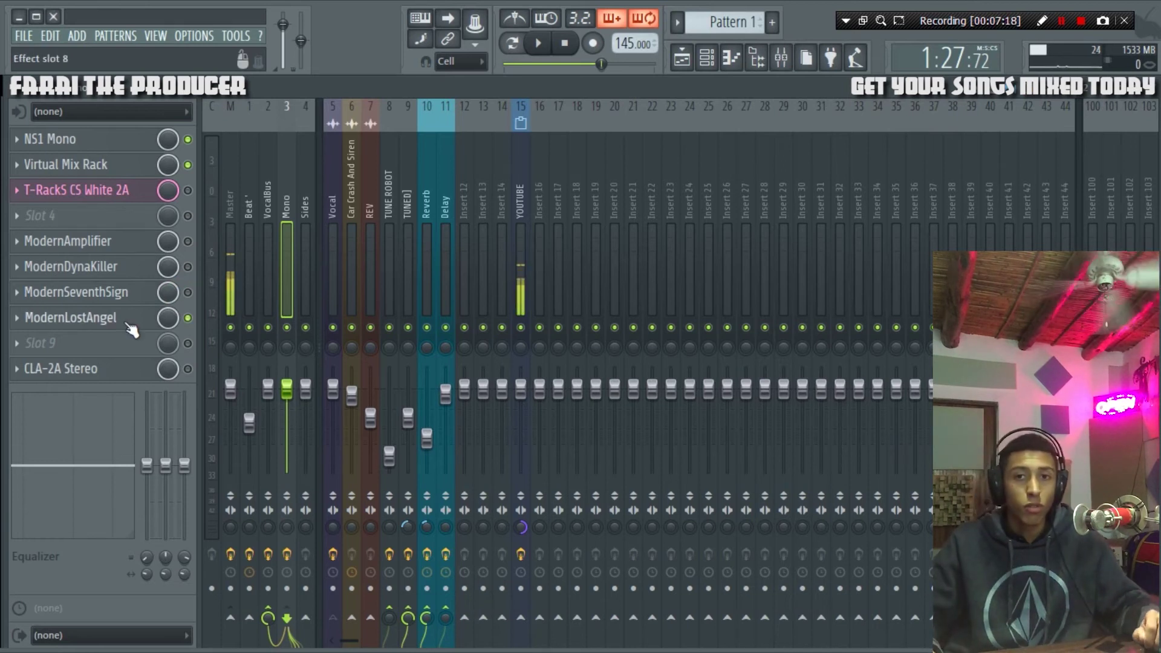
pyautogui.click(130, 330)
# Position the ModernLostAngel window below the mixer's level meters and audition the vocals with its VU meter in view.
pyautogui.moveTo(485, 431); pyautogui.dragTo(491, 369)
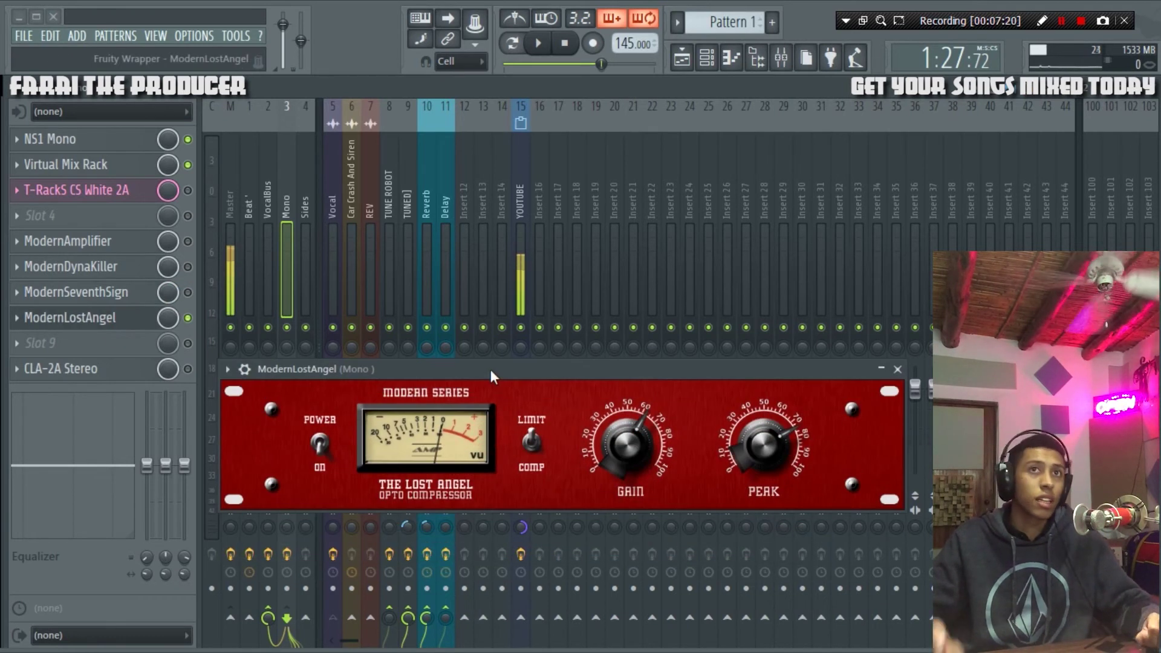
pyautogui.moveTo(583, 363); pyautogui.dragTo(579, 429)
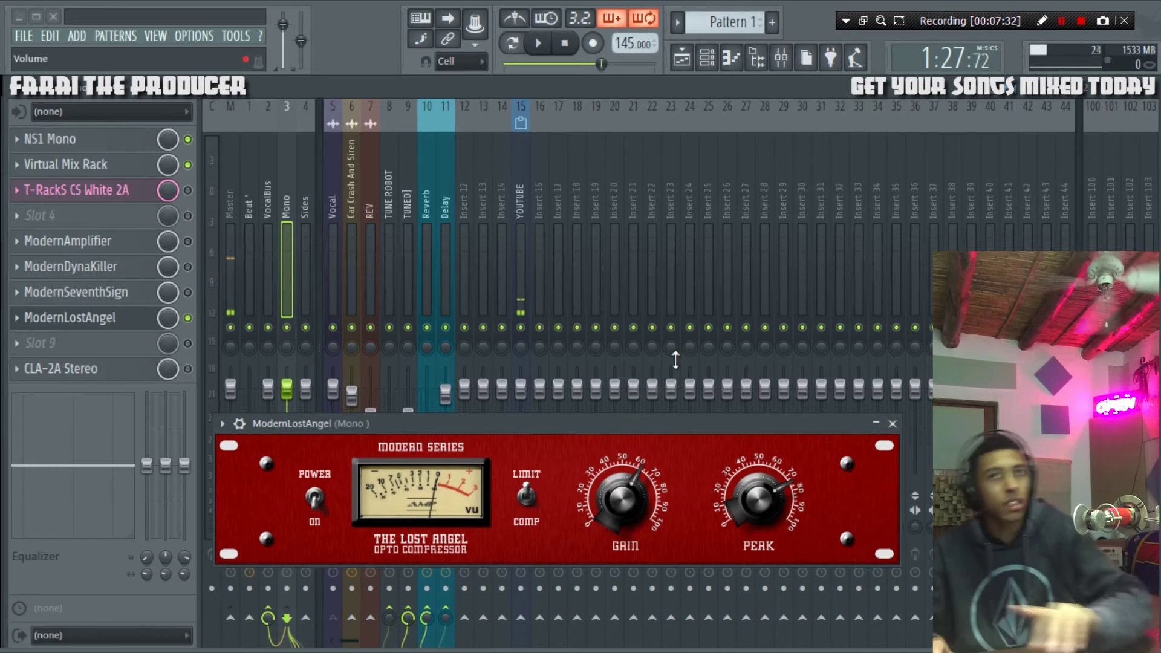
pyautogui.moveTo(680, 420); pyautogui.dragTo(701, 412)
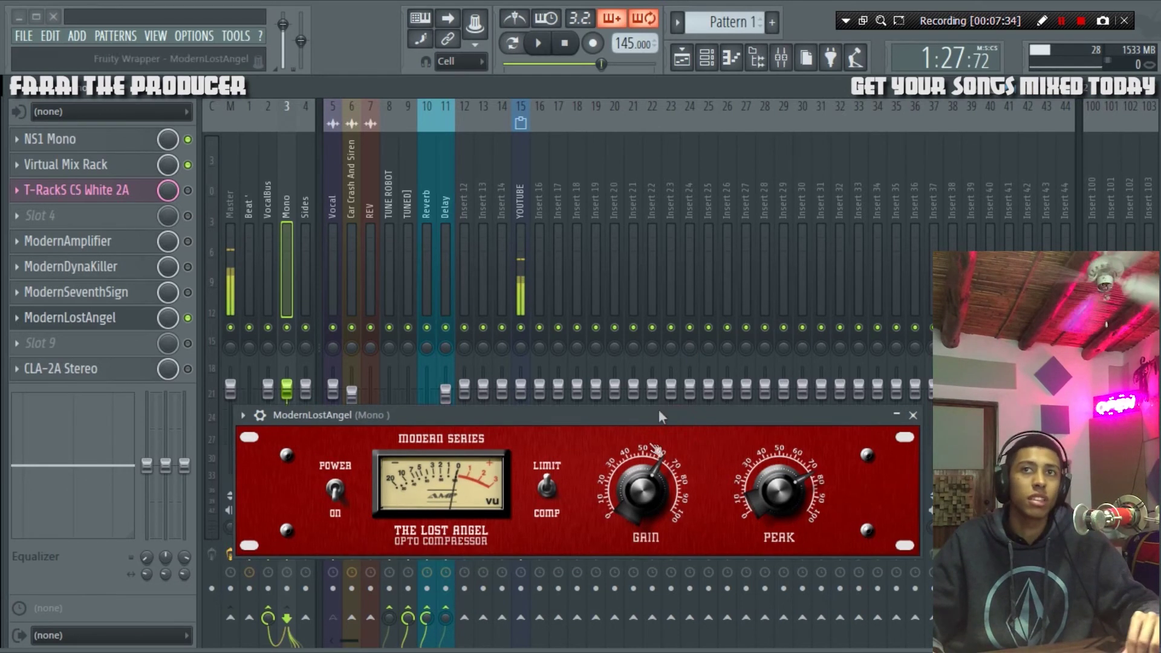
pyautogui.press('space')
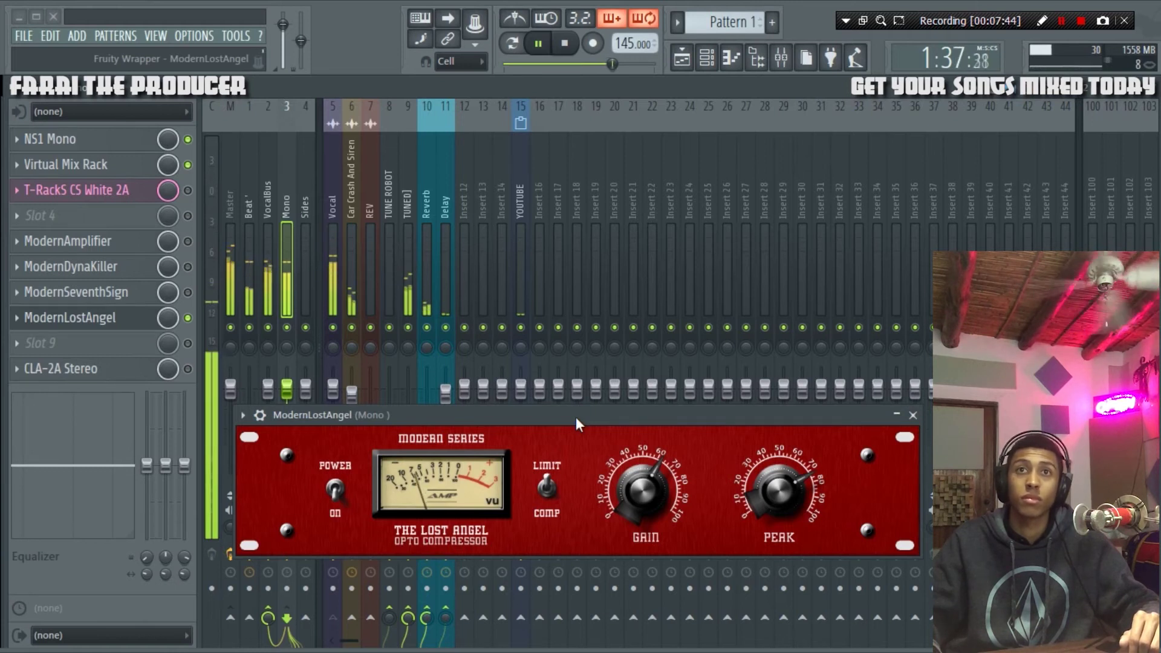
pyautogui.press('space')
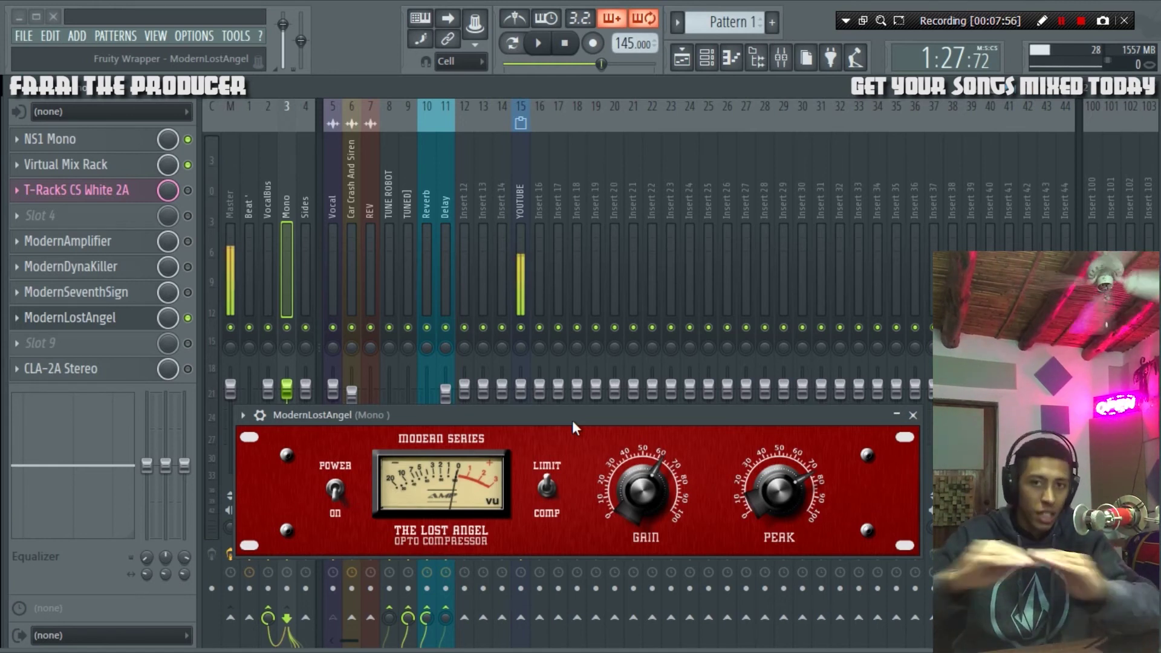
# Switch the Mono track's active compressor from ModernLostAngel to CLA-2A Stereo and place its window over the lower mixer.
pyautogui.click(914, 416)
pyautogui.click(192, 321)
pyautogui.click(188, 369)
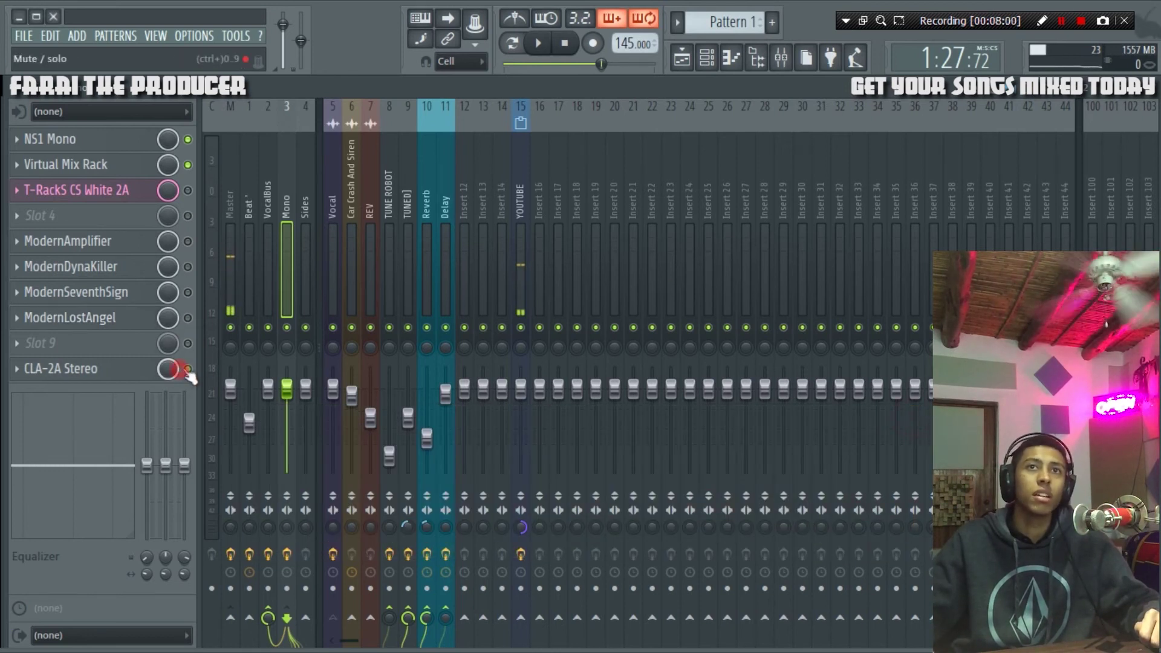
pyautogui.click(109, 371)
pyautogui.moveTo(775, 73); pyautogui.dragTo(557, 385)
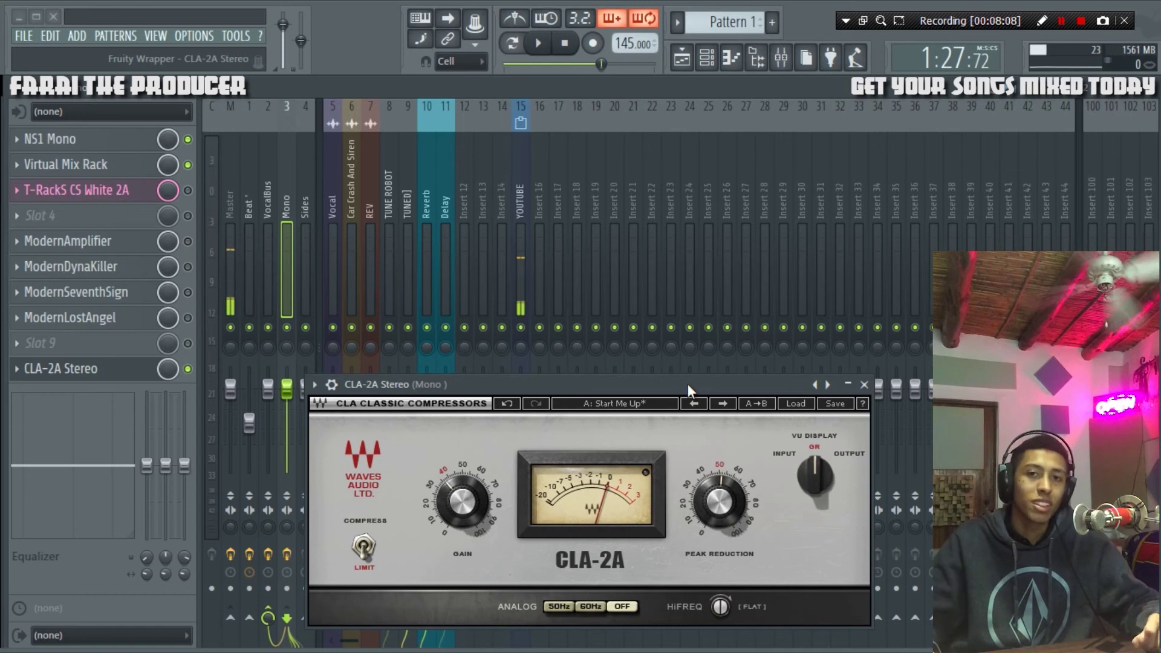
pyautogui.moveTo(668, 385); pyautogui.dragTo(599, 382)
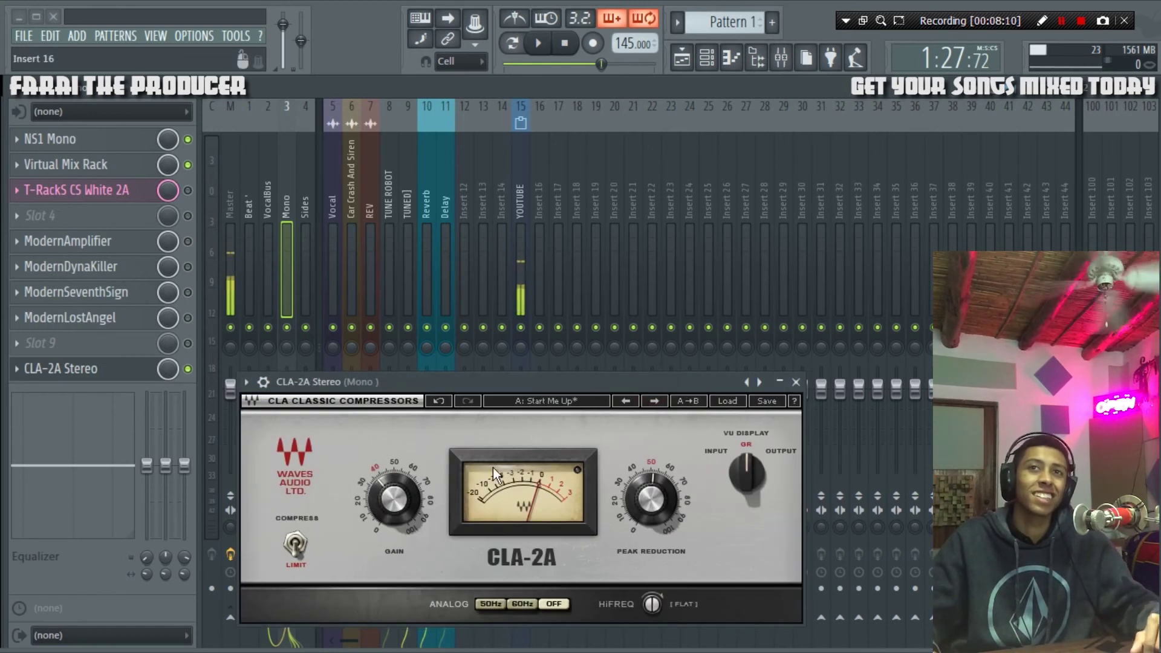
# Play the vocals through CLA-2A Stereo while raising its peak reduction to slightly above 50.
pyautogui.press('space')
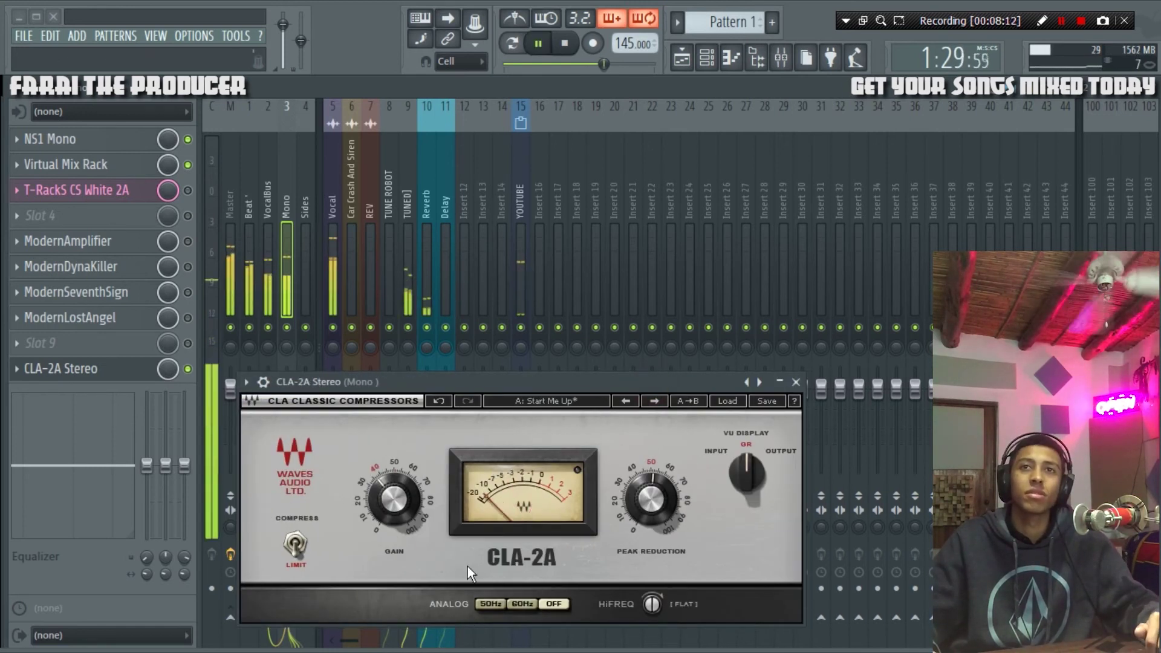
pyautogui.moveTo(651, 499); pyautogui.dragTo(658, 498)
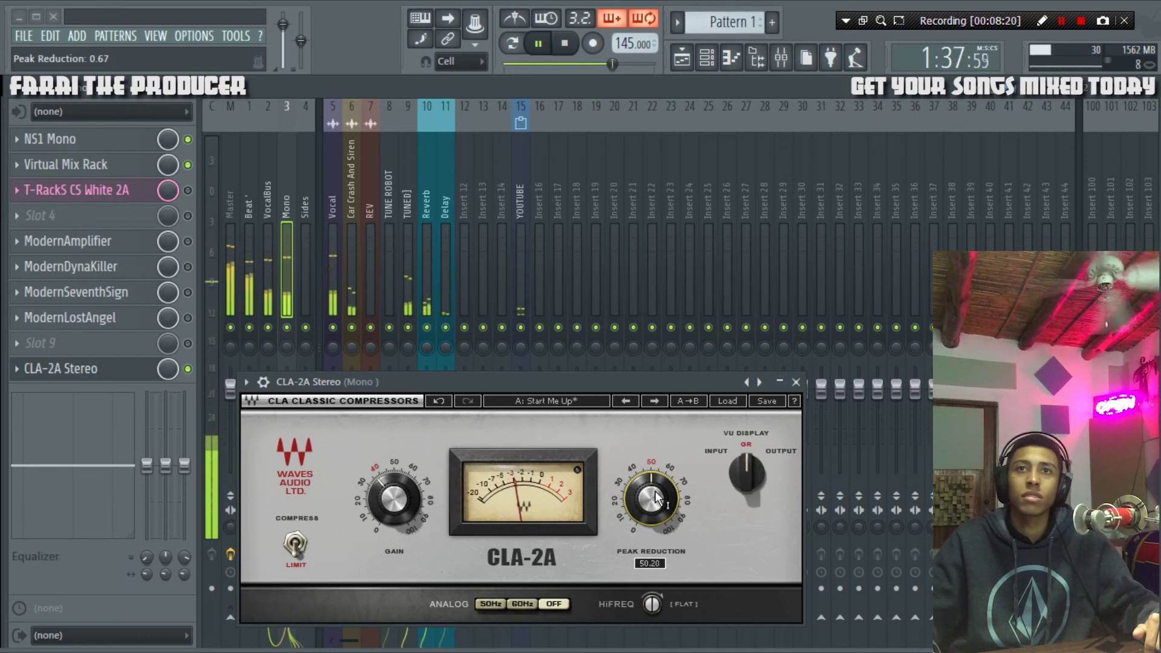
pyautogui.moveTo(652, 497); pyautogui.dragTo(652, 494)
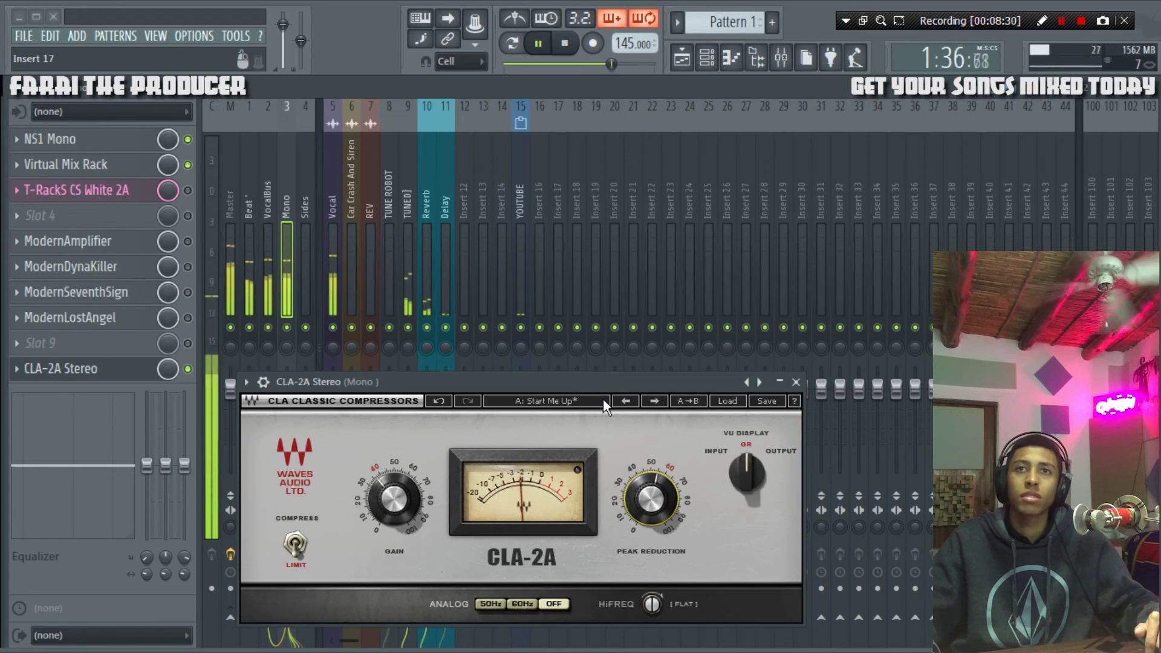
pyautogui.press('space')
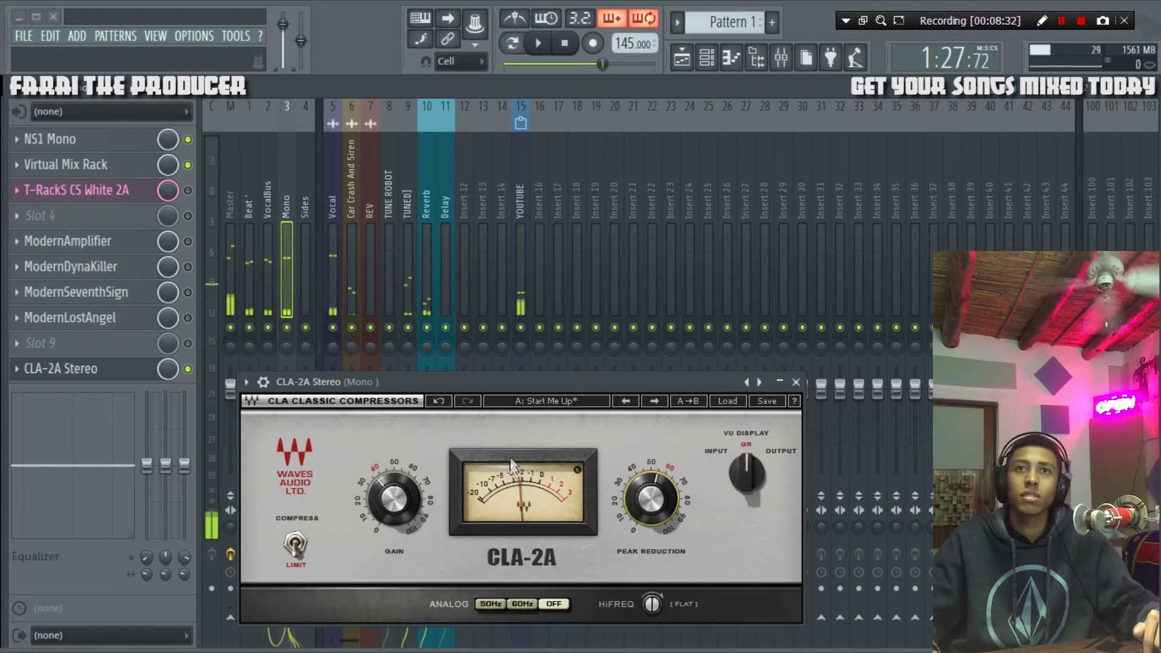
# Review the CLA-2A's gain and HiFreq controls, and close its window to return to the full mixer view.
pyautogui.moveTo(394, 499)
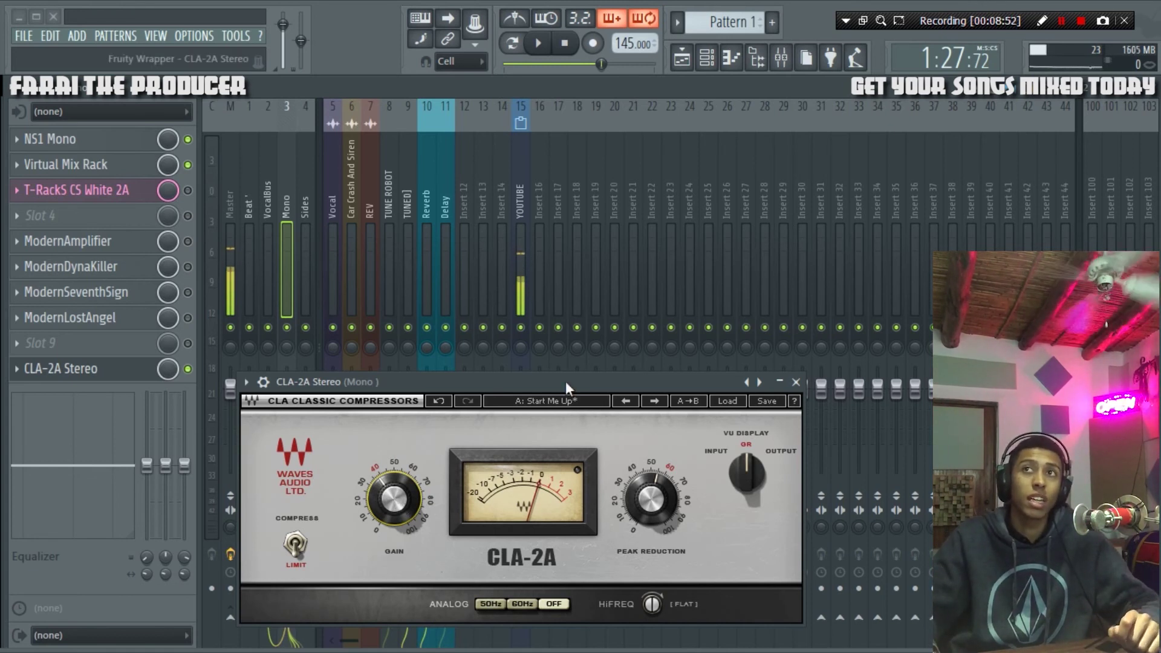
pyautogui.click(653, 606)
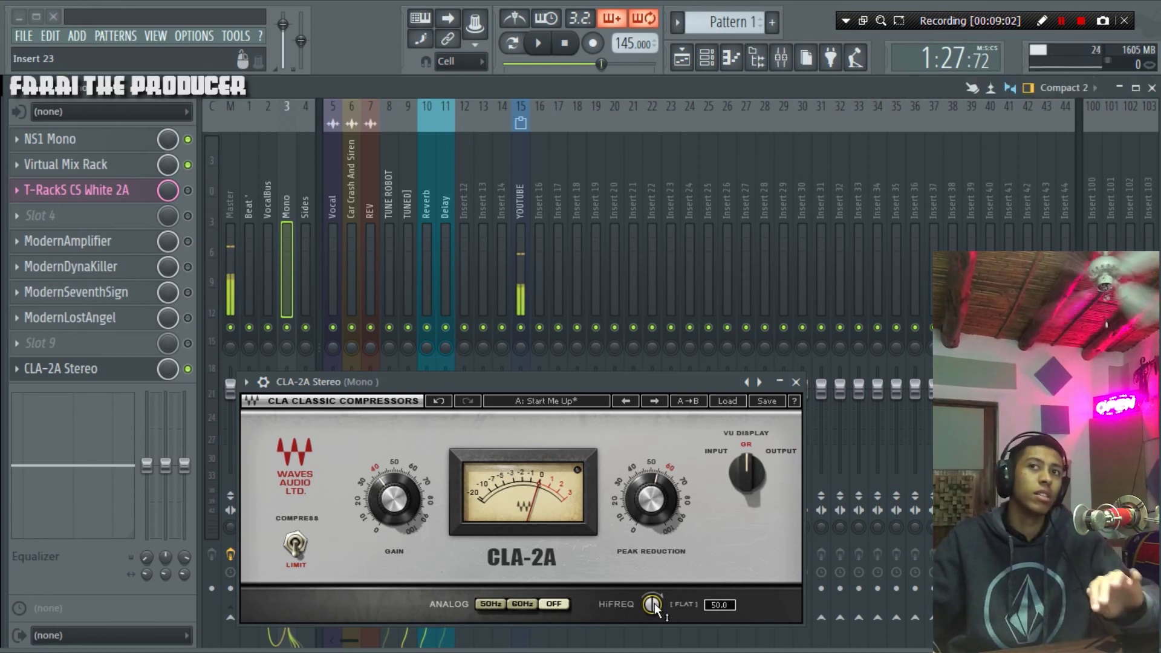
pyautogui.moveTo(684, 384); pyautogui.dragTo(682, 379)
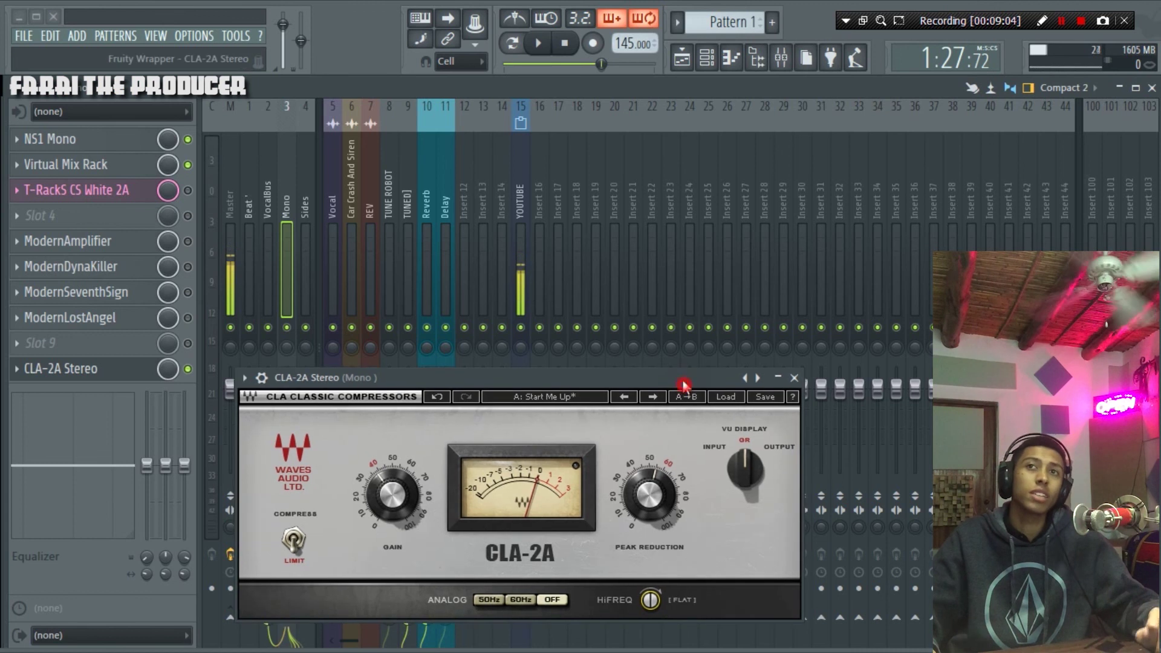
pyautogui.moveTo(497, 378); pyautogui.dragTo(502, 398)
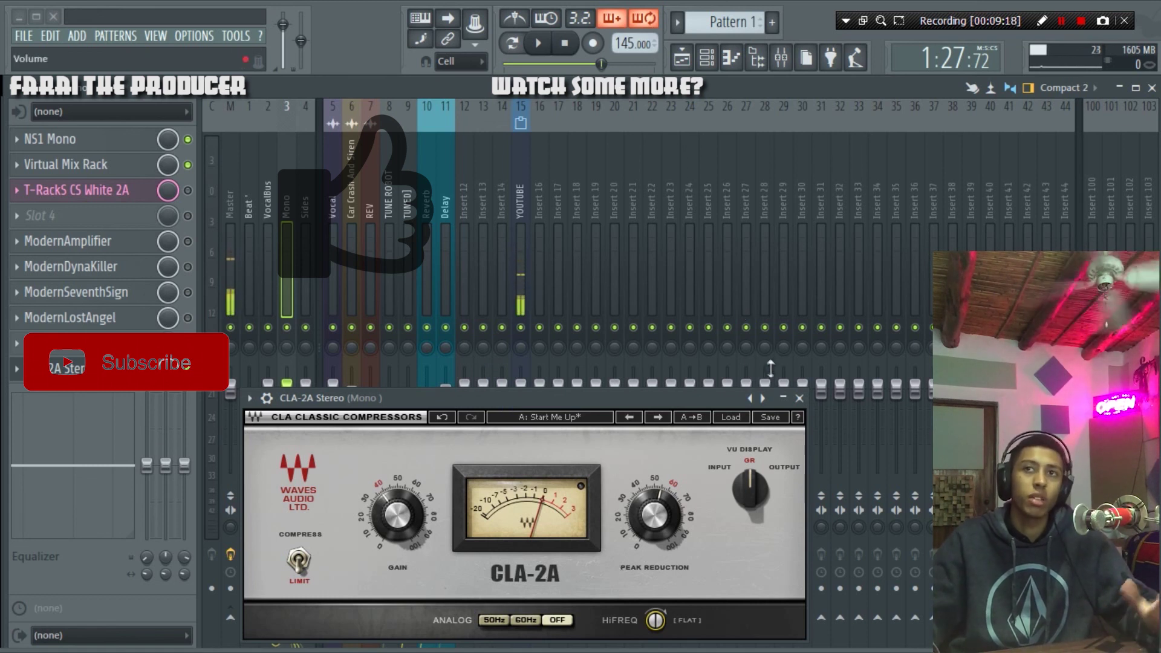
pyautogui.click(786, 402)
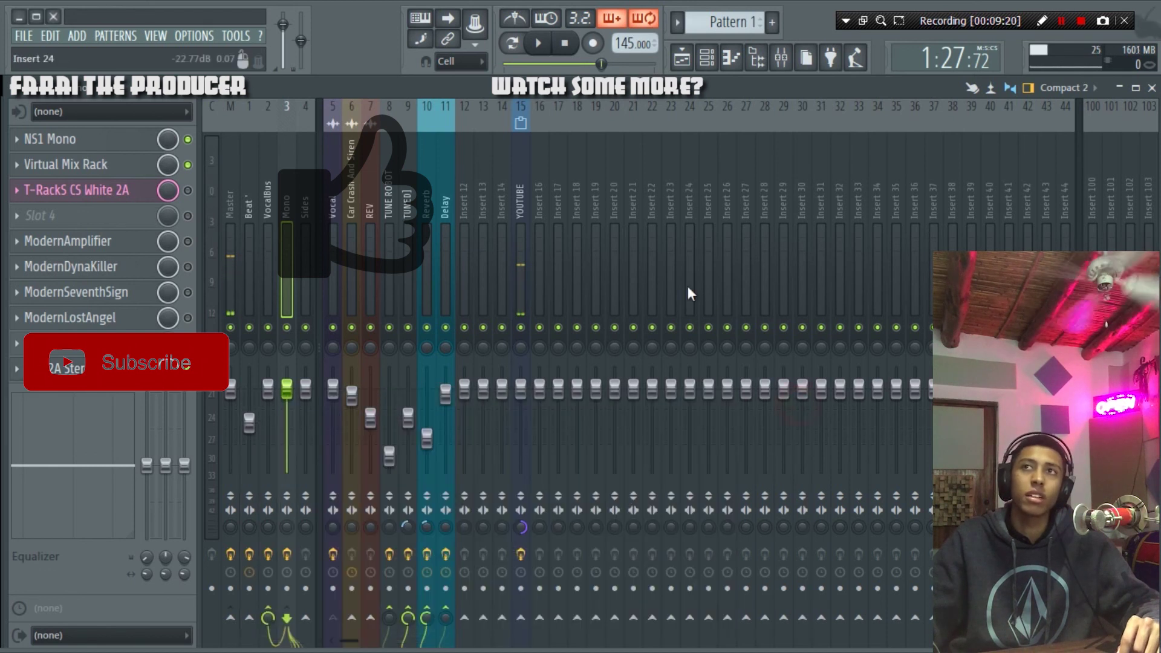